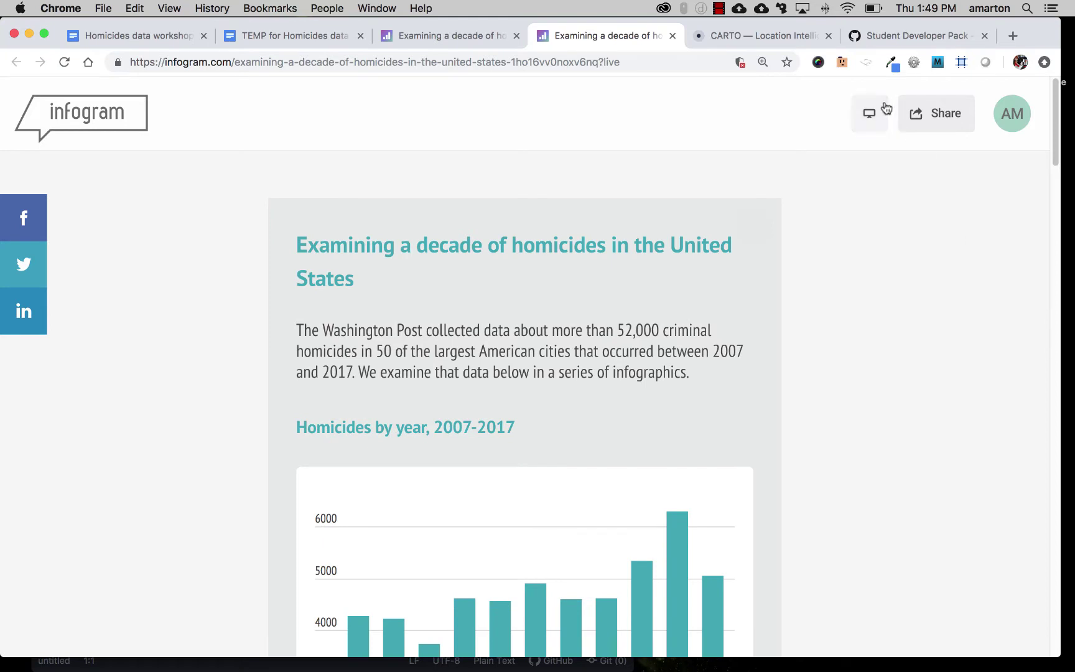
- Switch to the CARTO website and log in to the account with the prefilled credentials
click(802, 36)
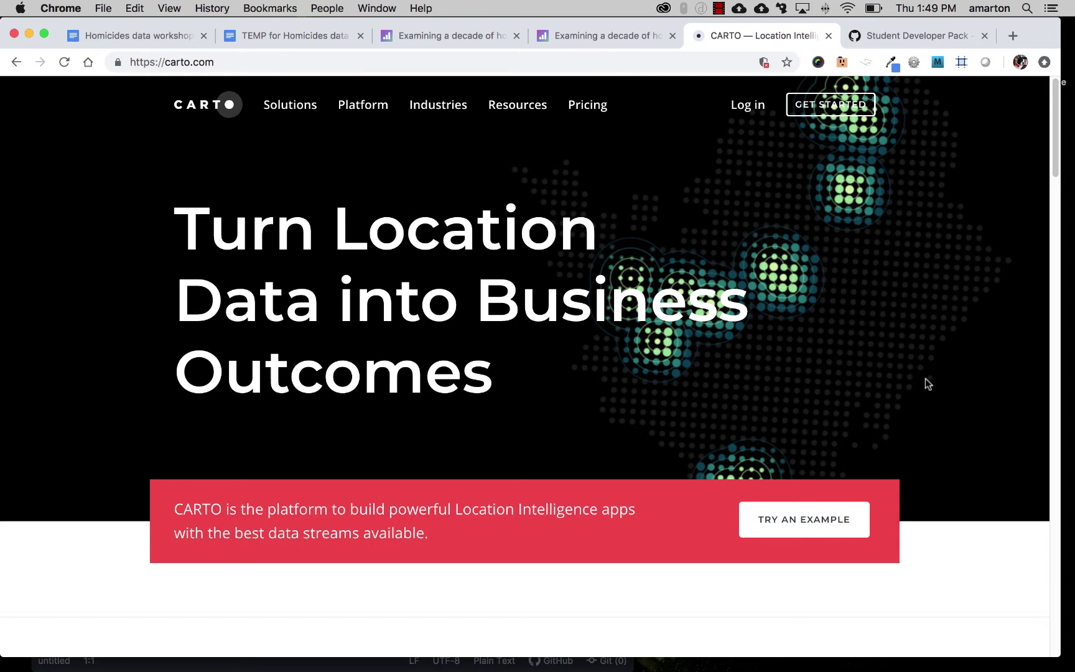
click(743, 106)
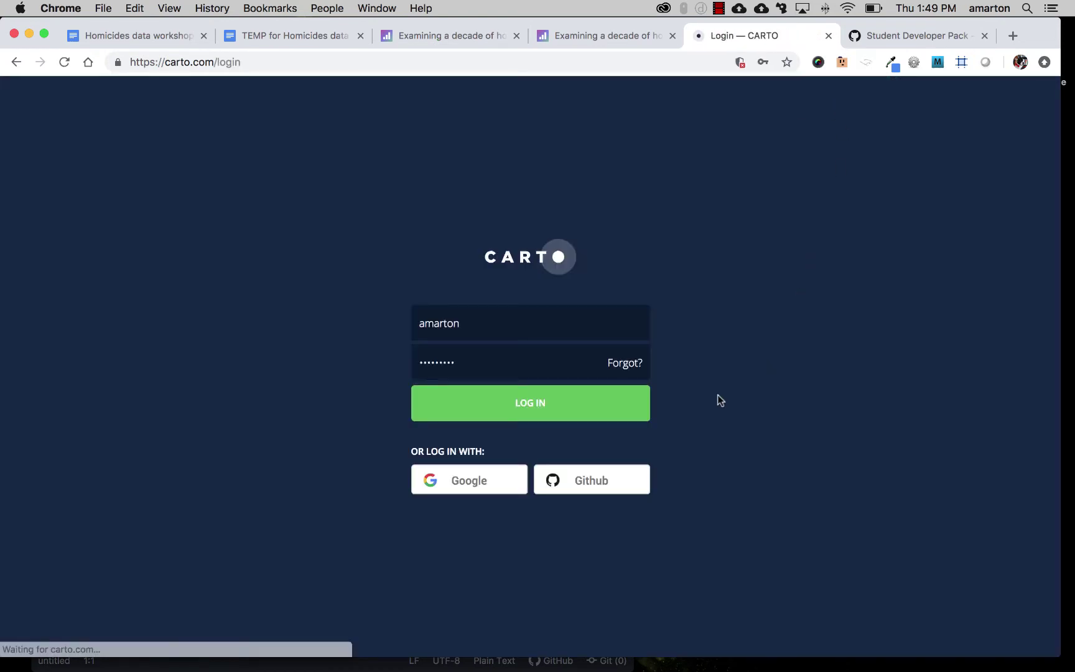
click(602, 401)
- Examine the GitHub Student Developer Pack page for the CARTO offer and its student benefit
click(900, 36)
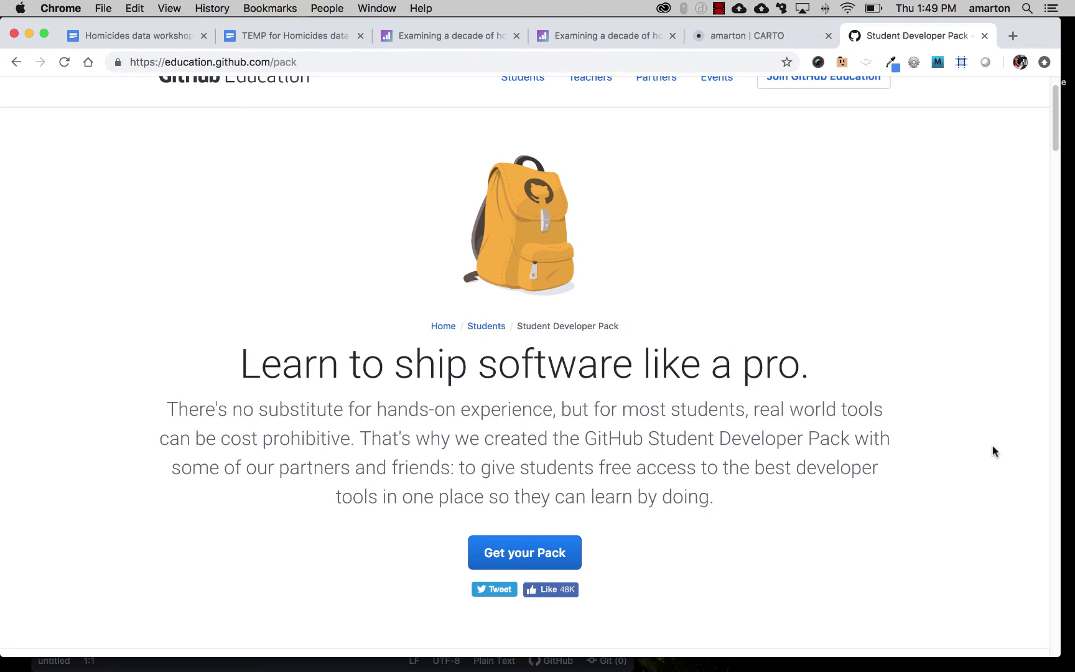
scroll(992, 451, up, 2)
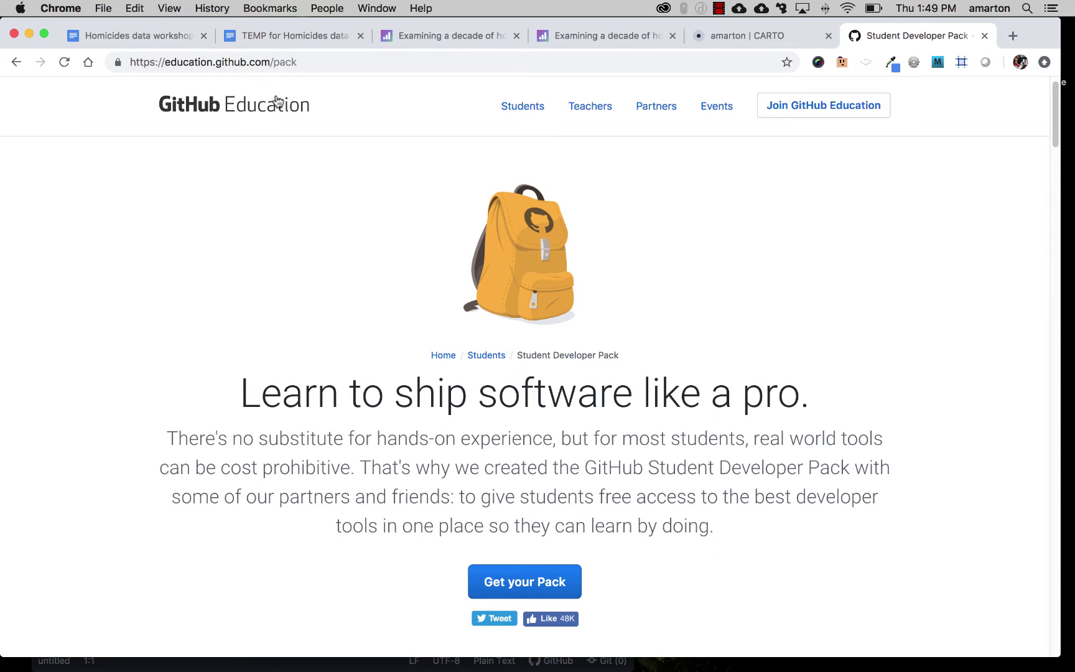
scroll(792, 451, down, 1)
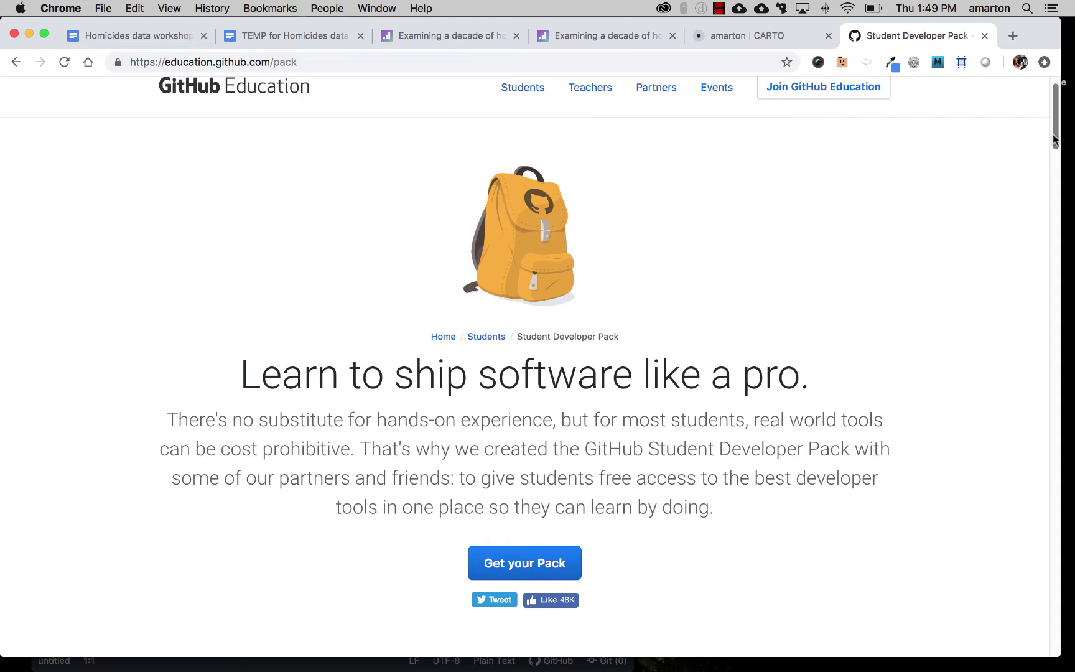
drag(1052, 139, 1057, 239)
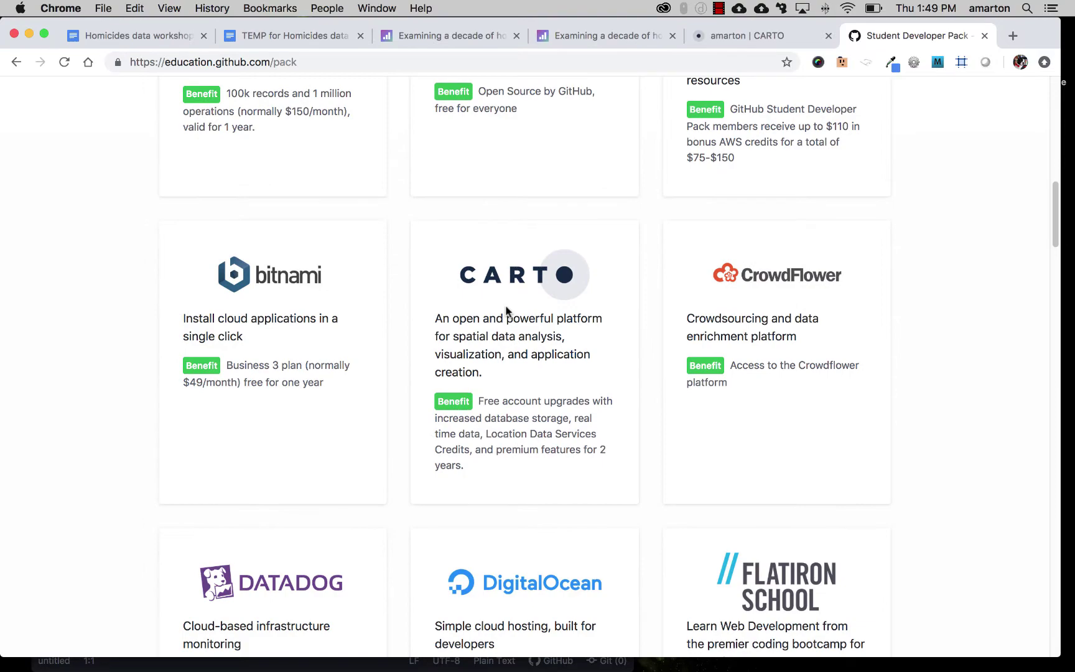
drag(1056, 237, 1061, 128)
- Return to the CARTO dashboard, look over the existing maps and display the account's datasets
click(750, 37)
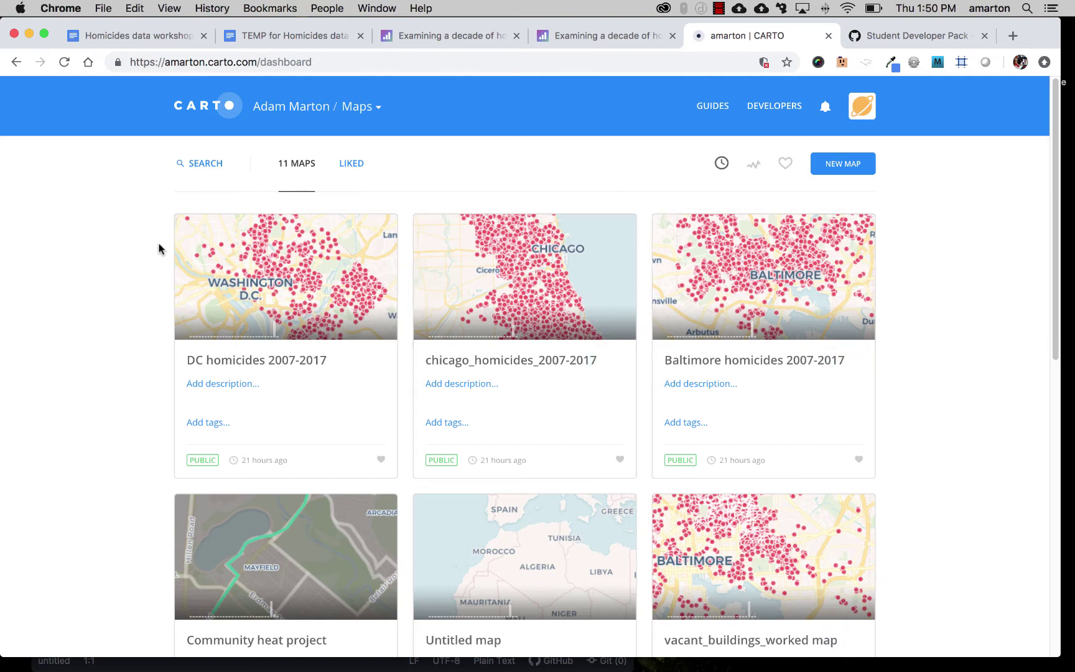
scroll(83, 361, down, 2)
scroll(87, 364, up, 2)
click(377, 116)
click(366, 162)
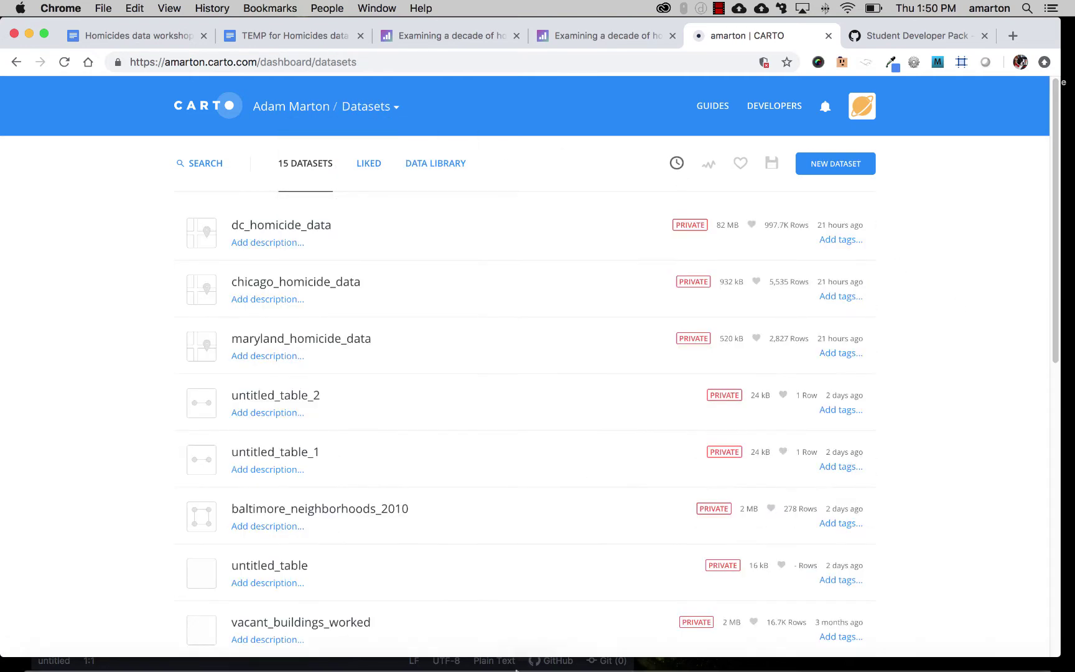
- Switch to the homicide-data-worked workbook in Excel and examine the latitude values on the Chicago sheet
mouse_move(373, 656)
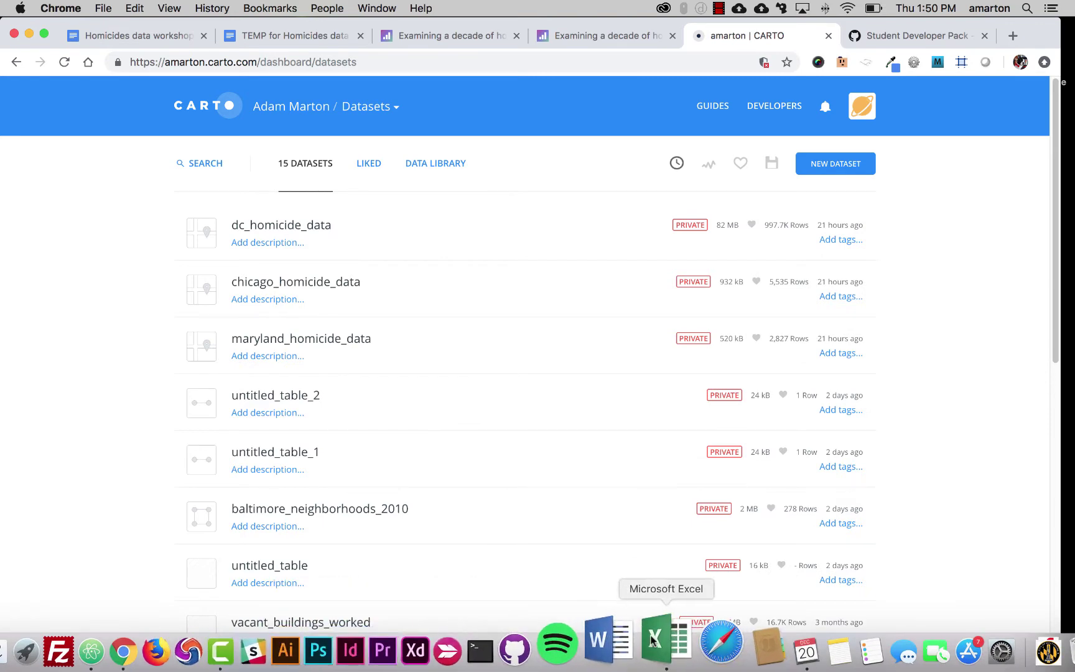
click(655, 640)
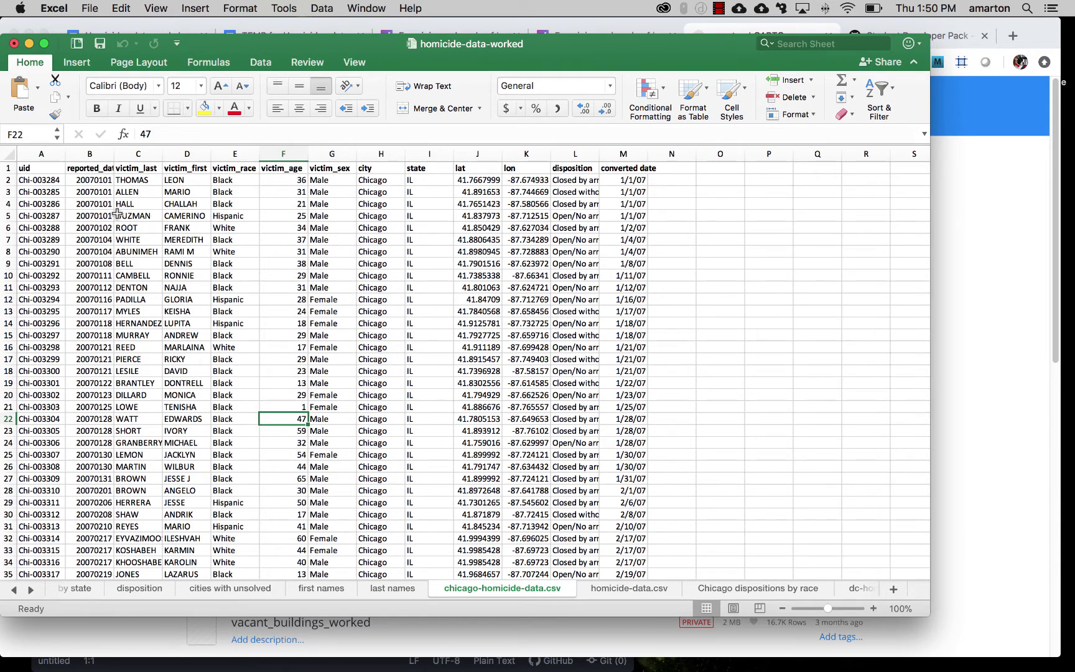
click(487, 279)
click(457, 241)
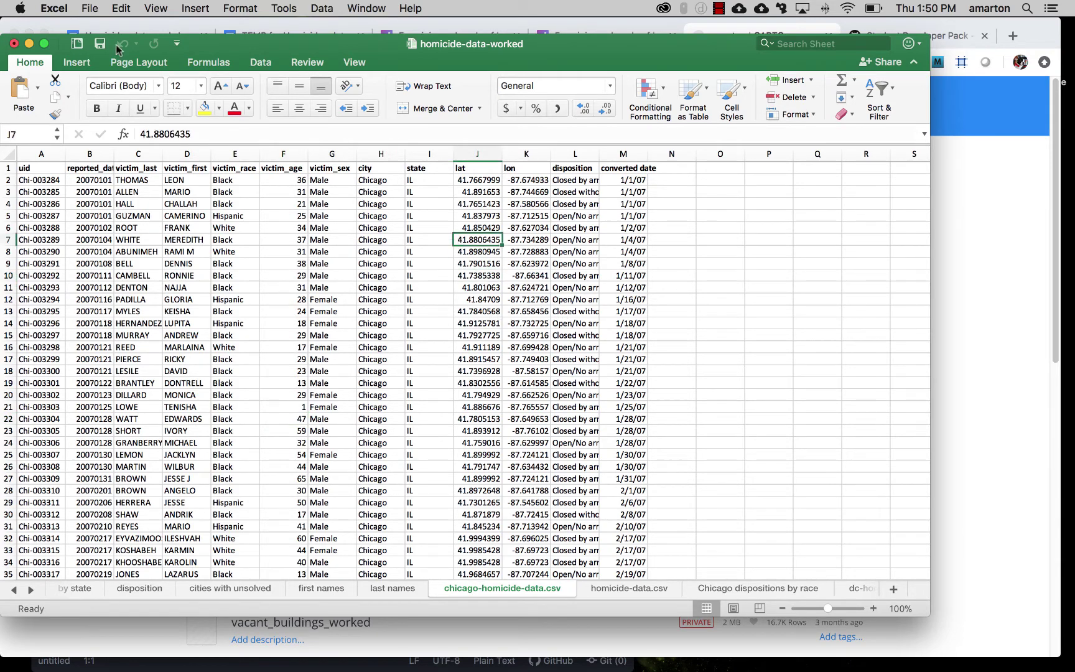
drag(161, 42, 247, 44)
- Set up a copy of the Chicago sheet in CSV UTF-8 (Comma delimited) format with the Desktop as its location
click(90, 9)
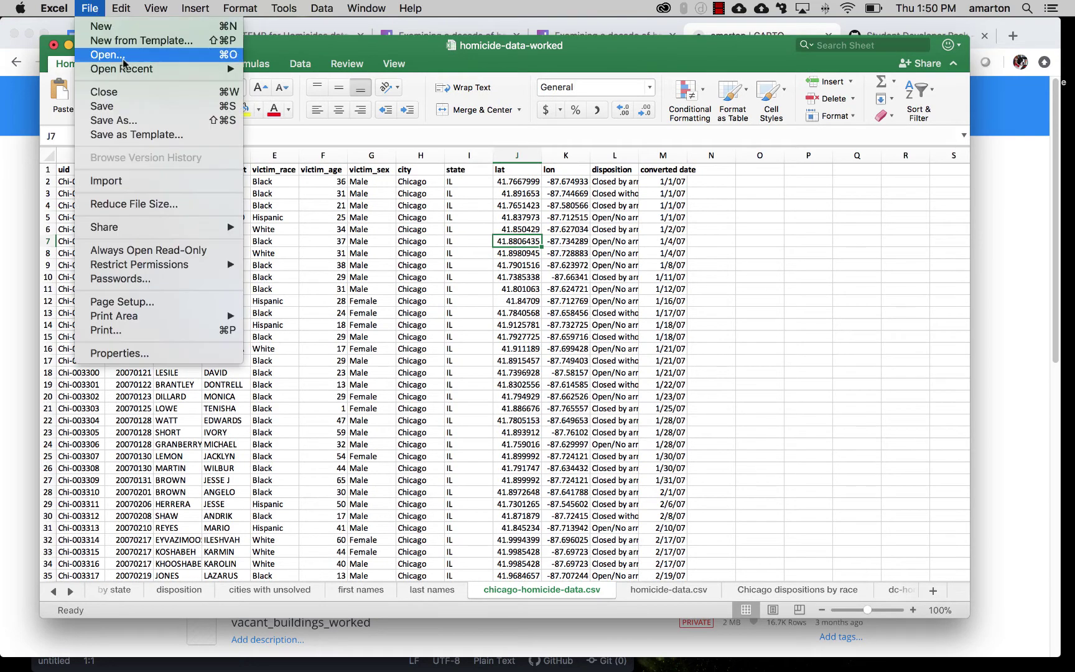
click(141, 119)
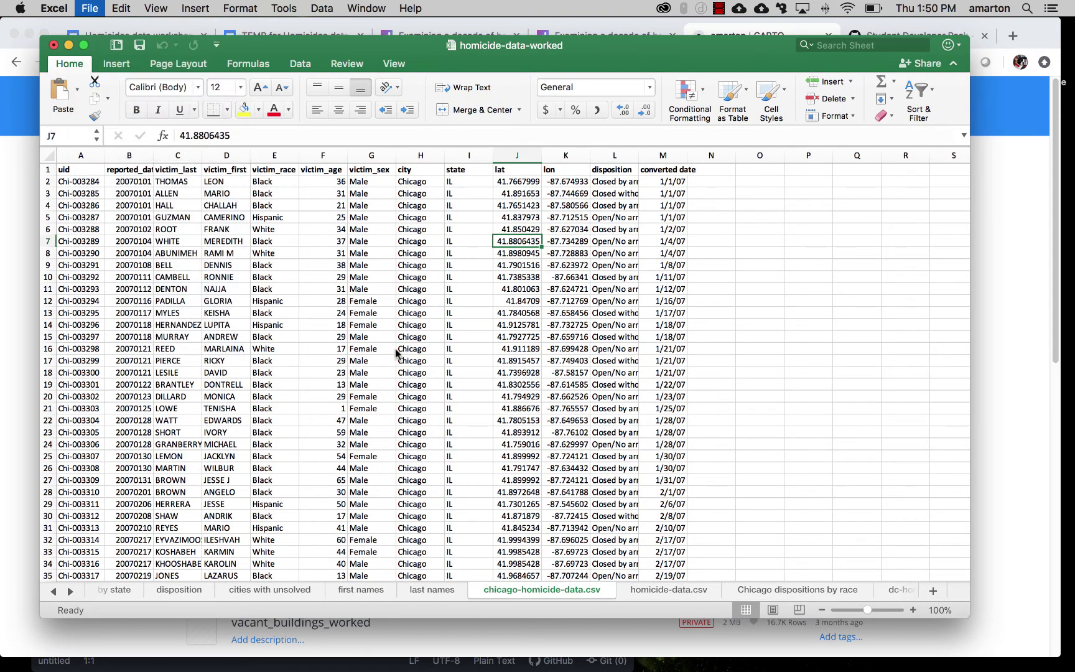
click(500, 315)
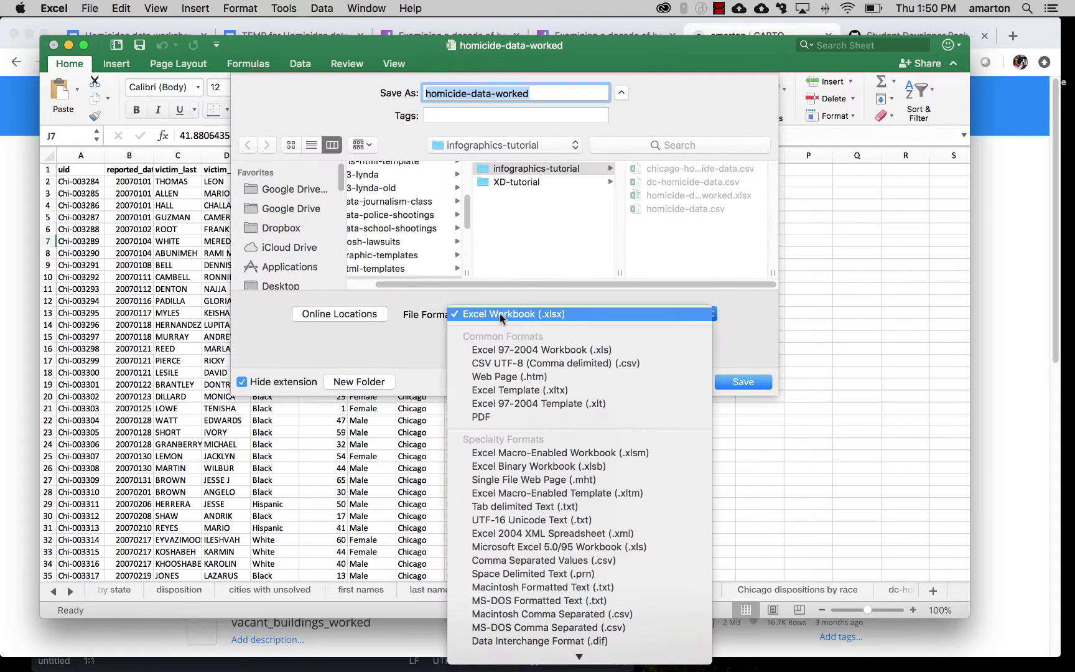
click(516, 363)
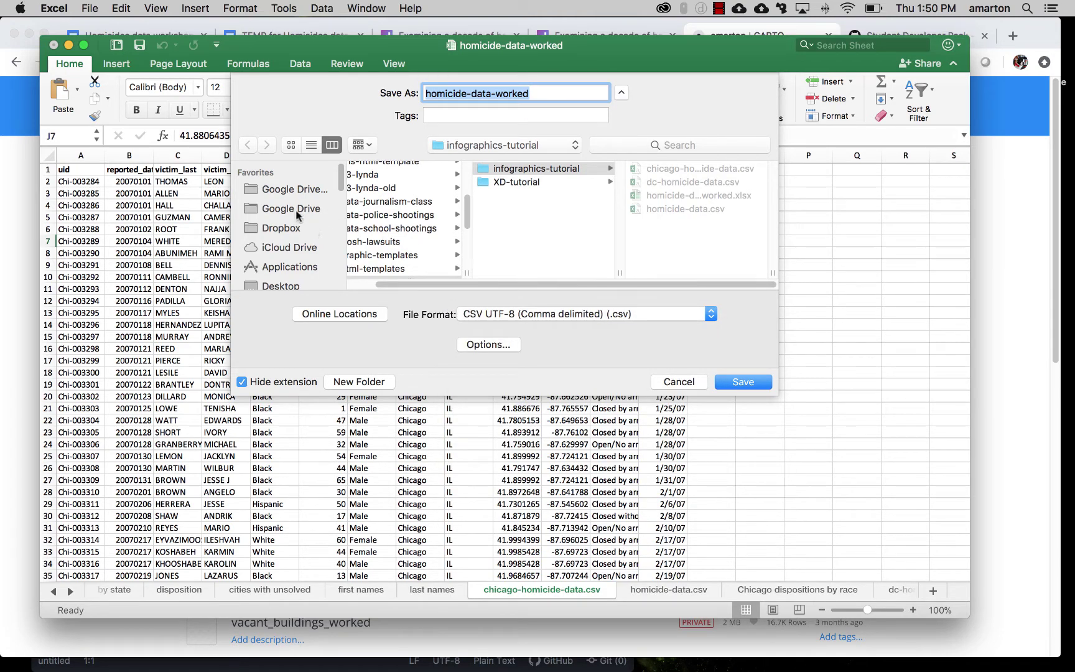
click(281, 284)
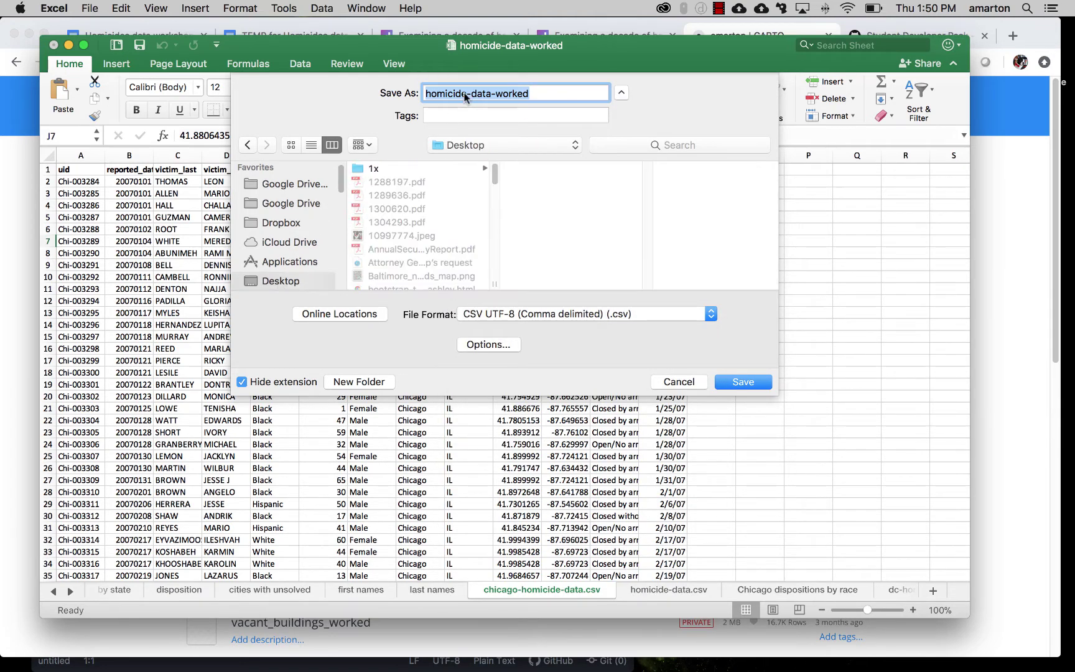
- Save only the active sheet under the name chicago-homicide-data-wapo, keeping the CSV format
text(chica)
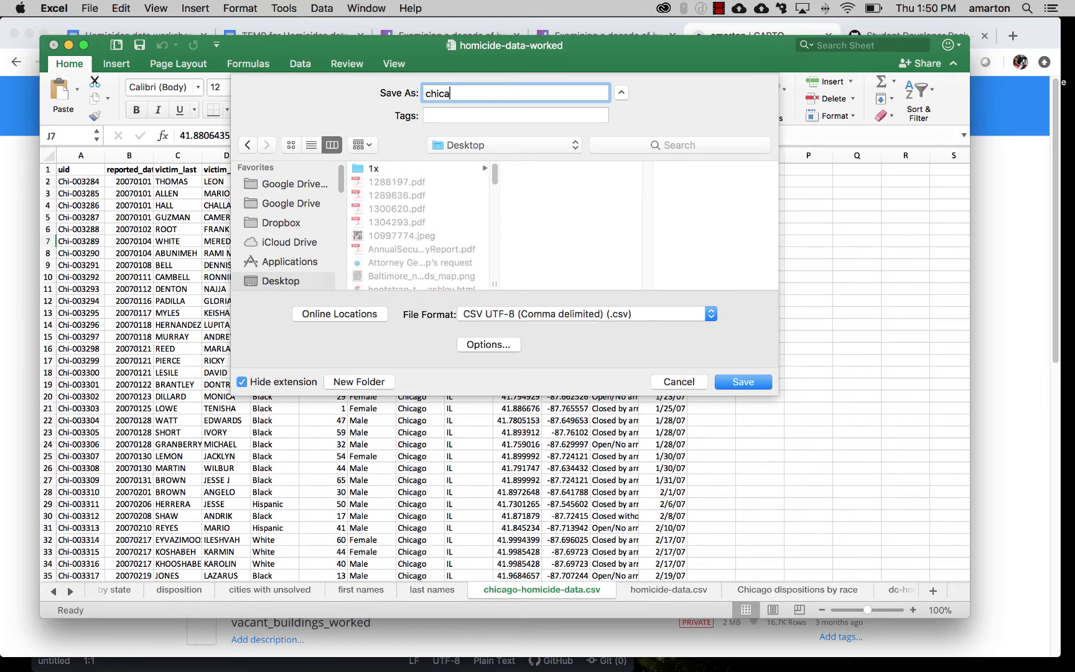
text(go-homi)
text(cide)
text(-data-work)
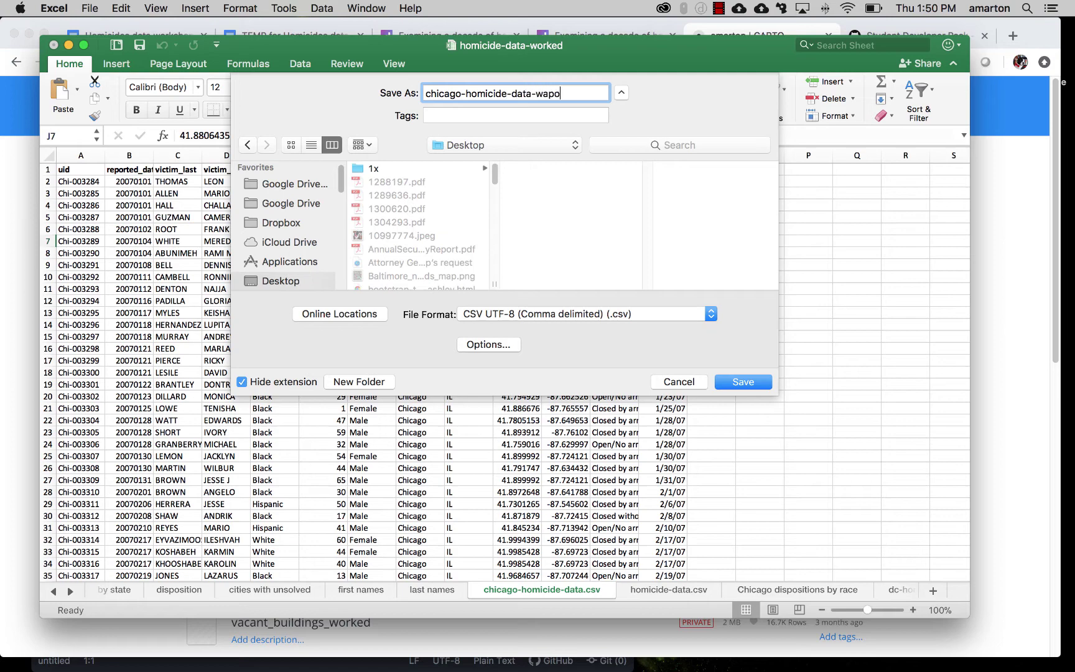
key(Return)
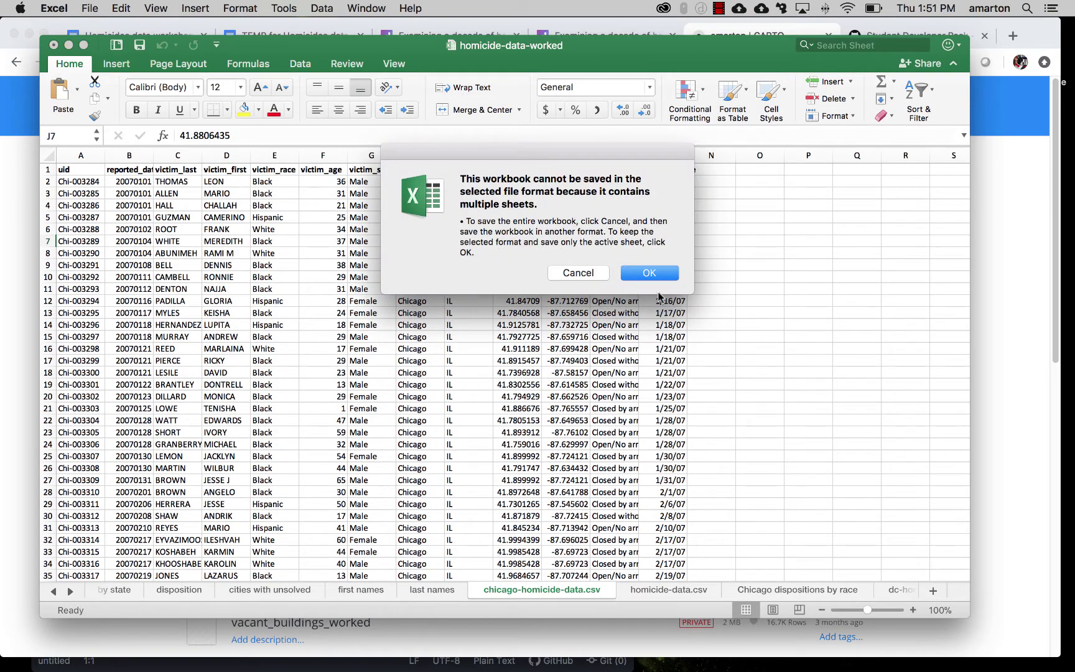
click(660, 274)
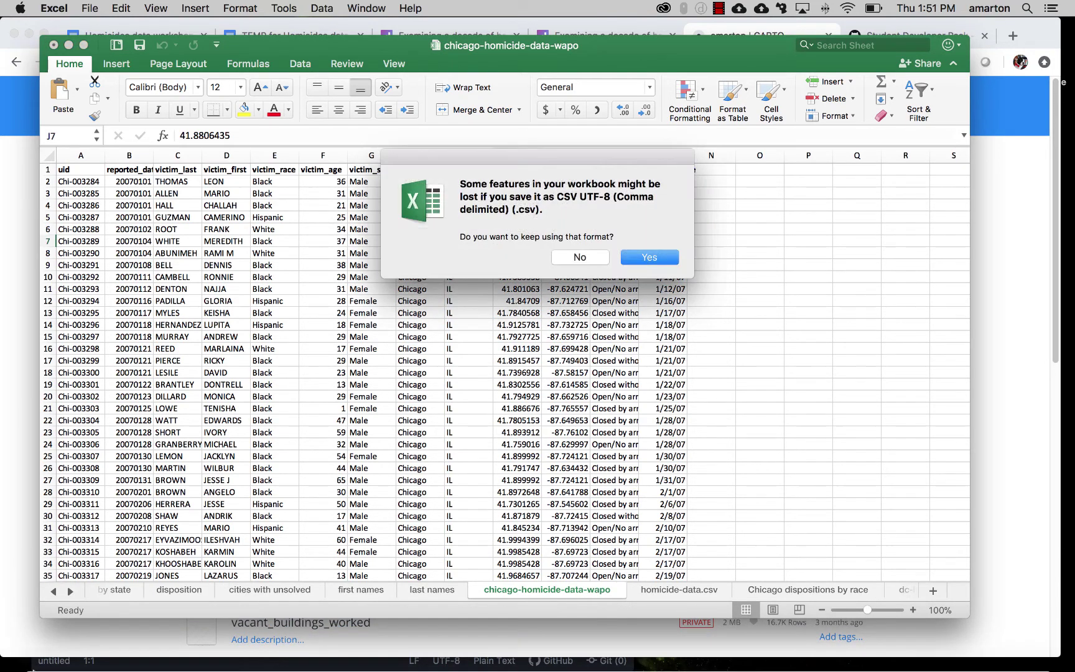
click(652, 256)
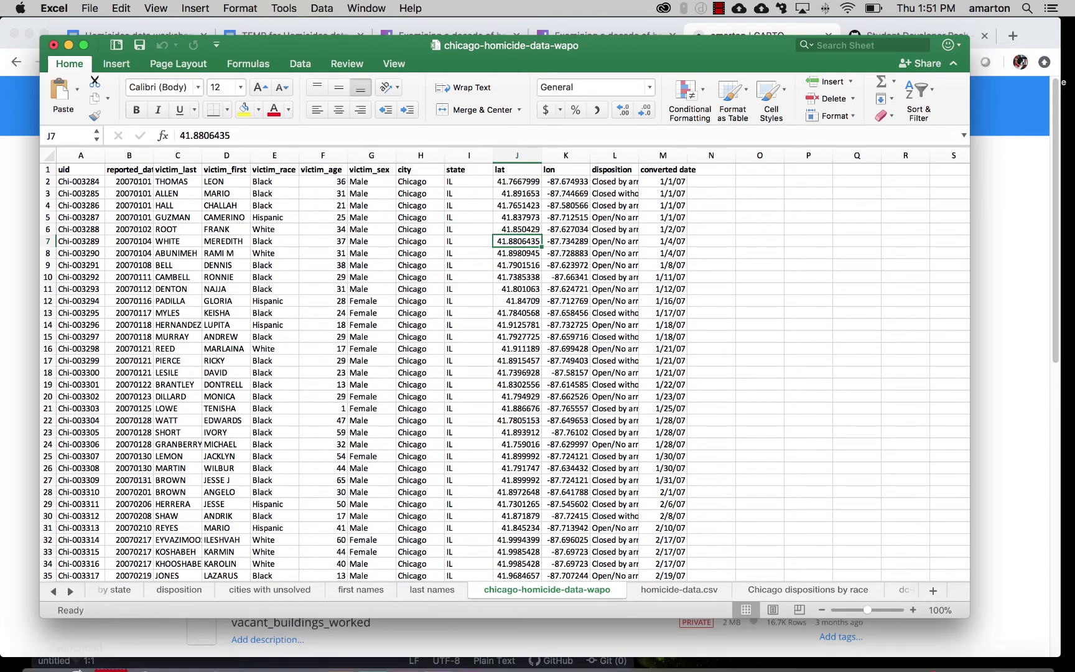
- Switch to Finder, show the Desktop folder and open the chicago-homicide-data-wapo file
click(41, 649)
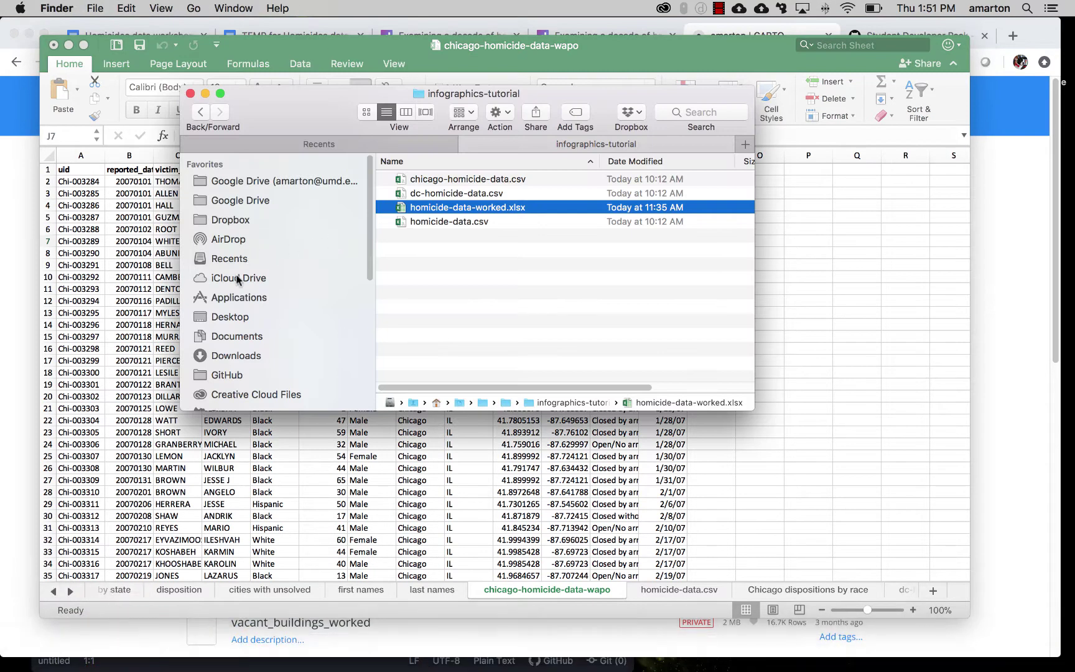
click(230, 317)
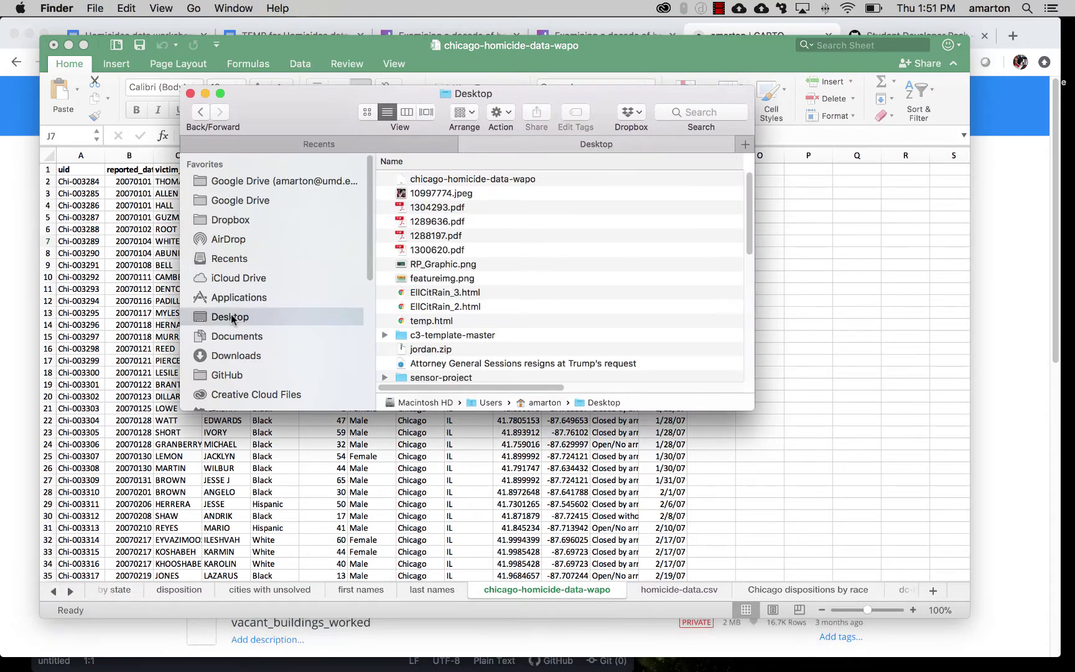
double_click(437, 180)
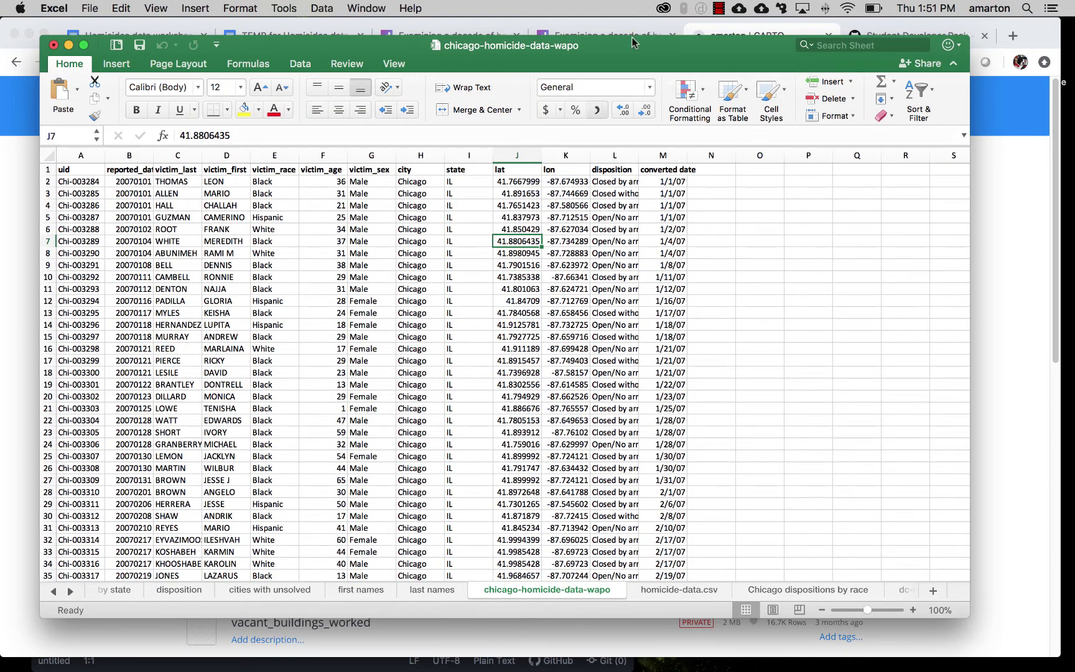
- Close the multi-sheet chicago-homicide-data-wapo workbook without saving its changes
drag(629, 53, 681, 45)
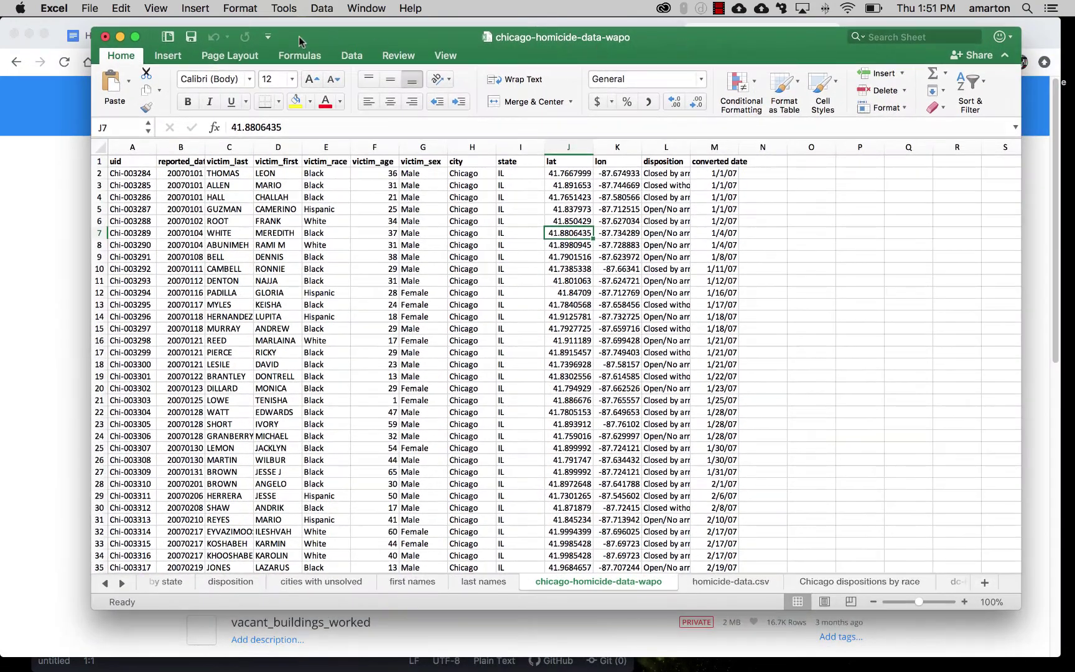
click(105, 37)
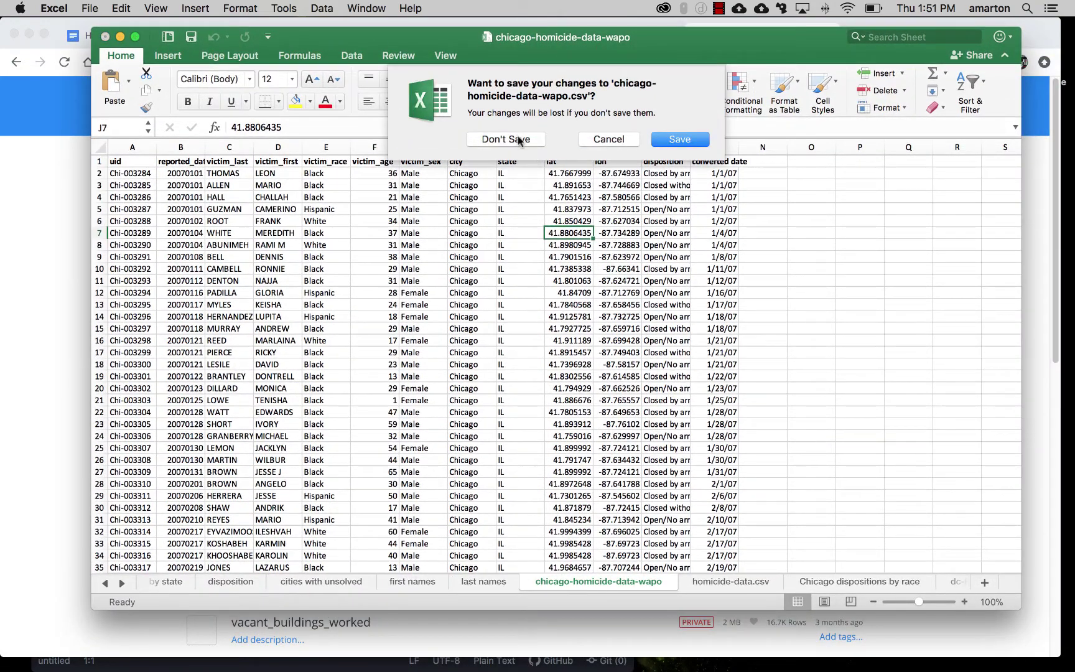
click(505, 139)
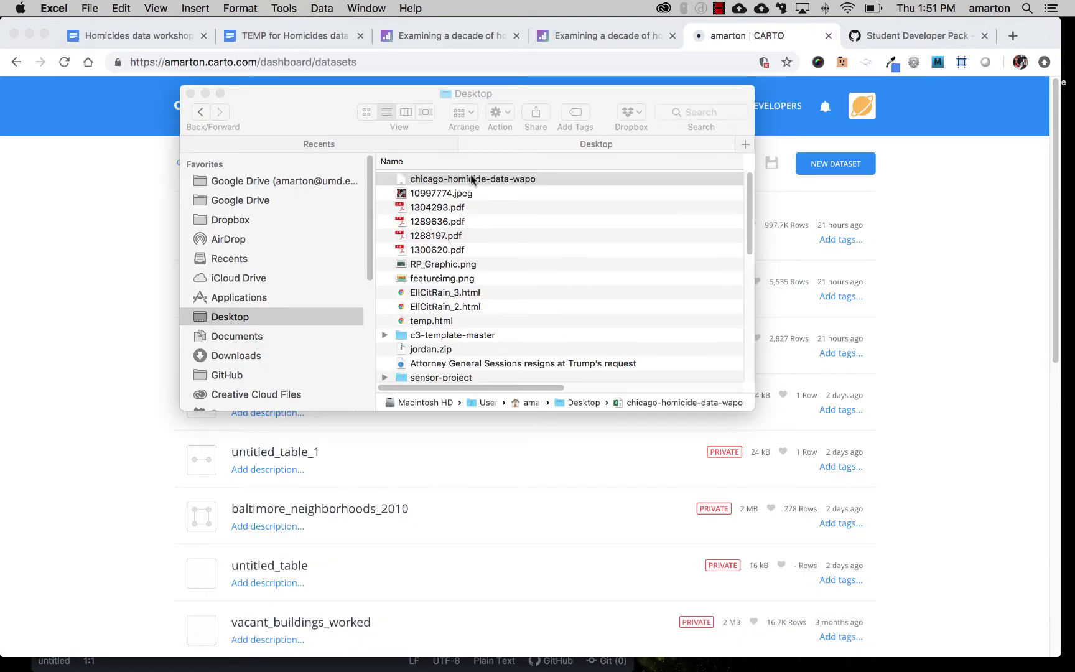
- Reopen chicago-homicide-data-wapo from the Desktop in Excel and check its lat and lon columns
click(28, 643)
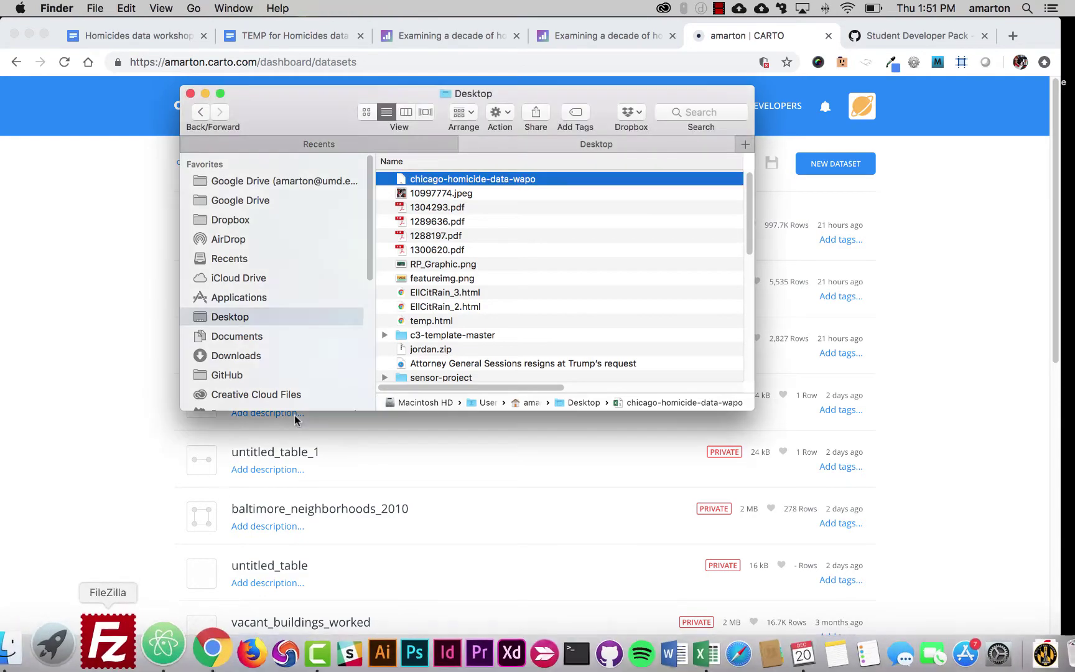
double_click(445, 180)
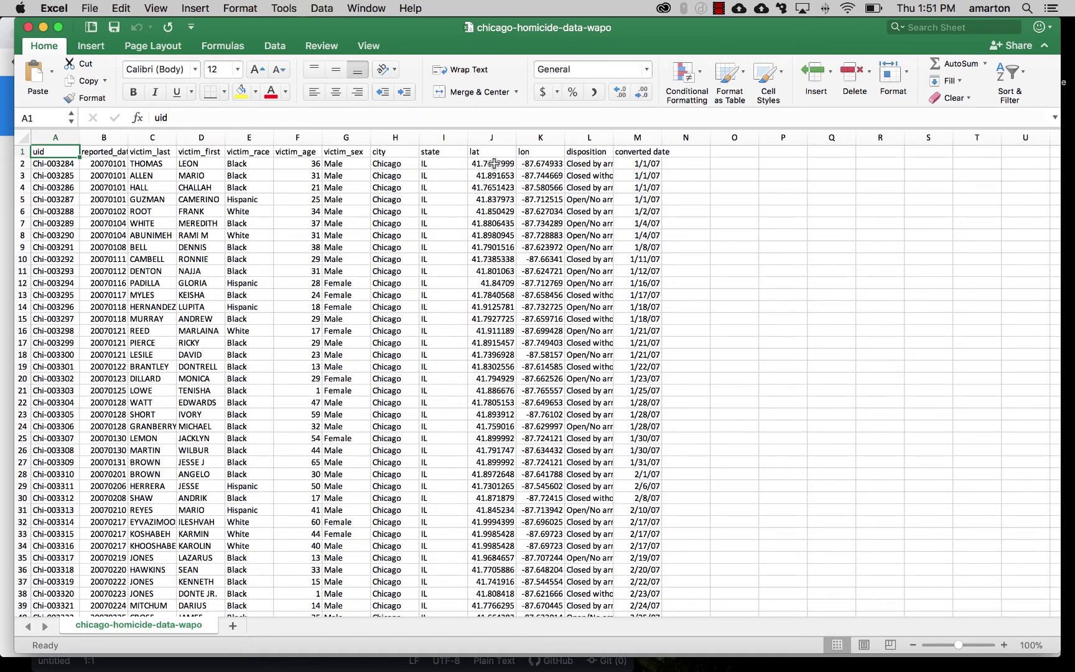
click(494, 151)
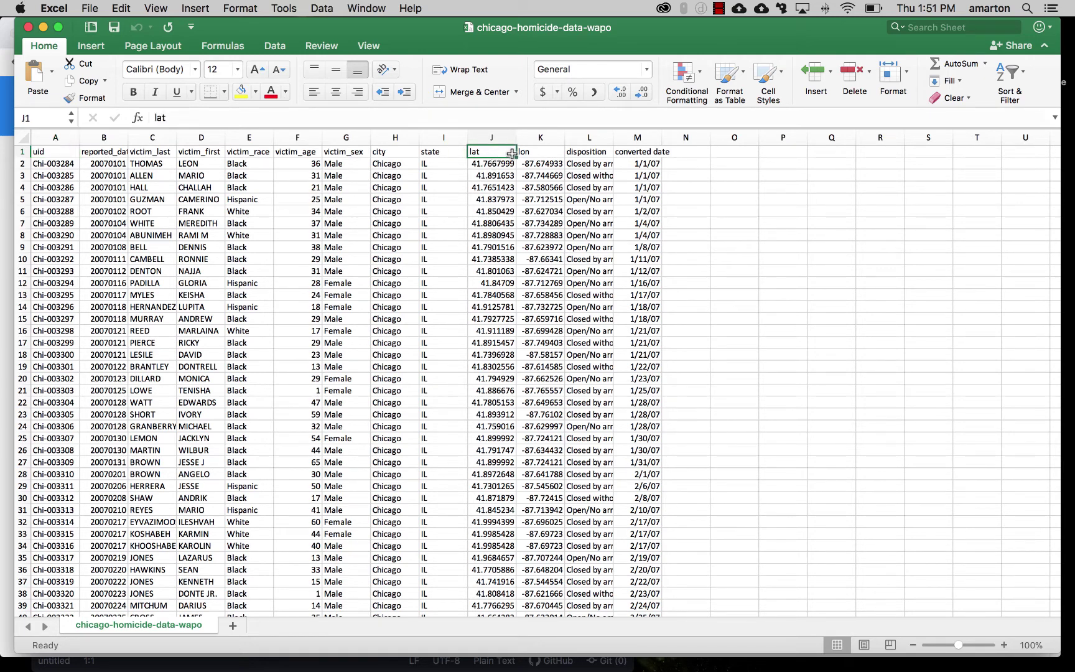
click(535, 151)
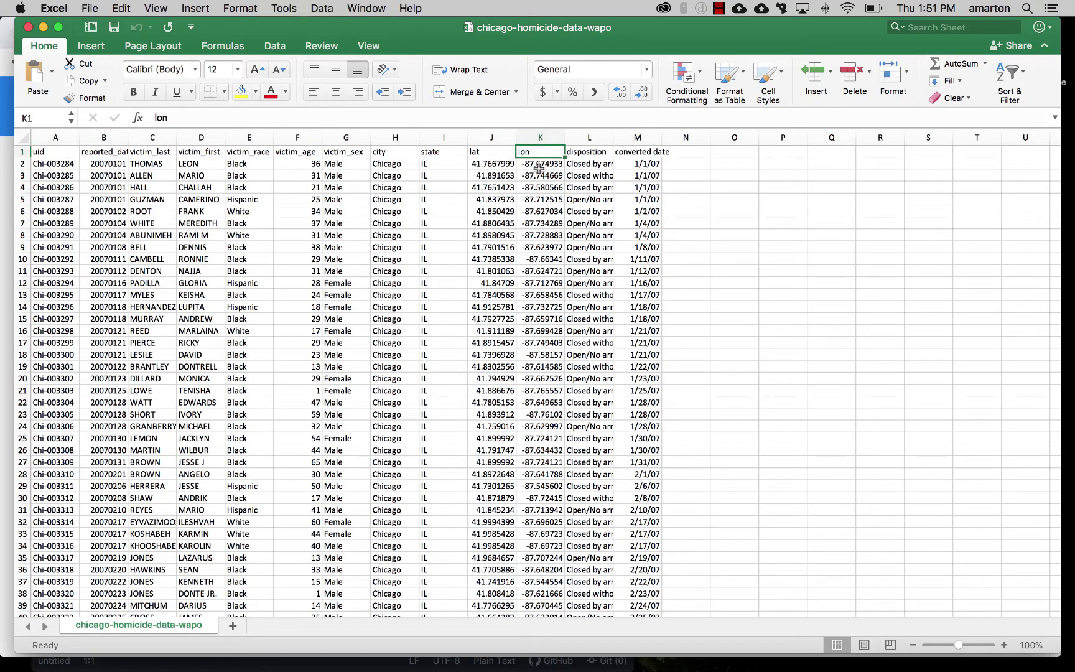
scroll(547, 217, down, 10)
scroll(556, 274, up, 10)
- Switch back to CARTO, start a new dataset and supply the chicago-homicide-data-wapo file from the Desktop for upload
click(5, 165)
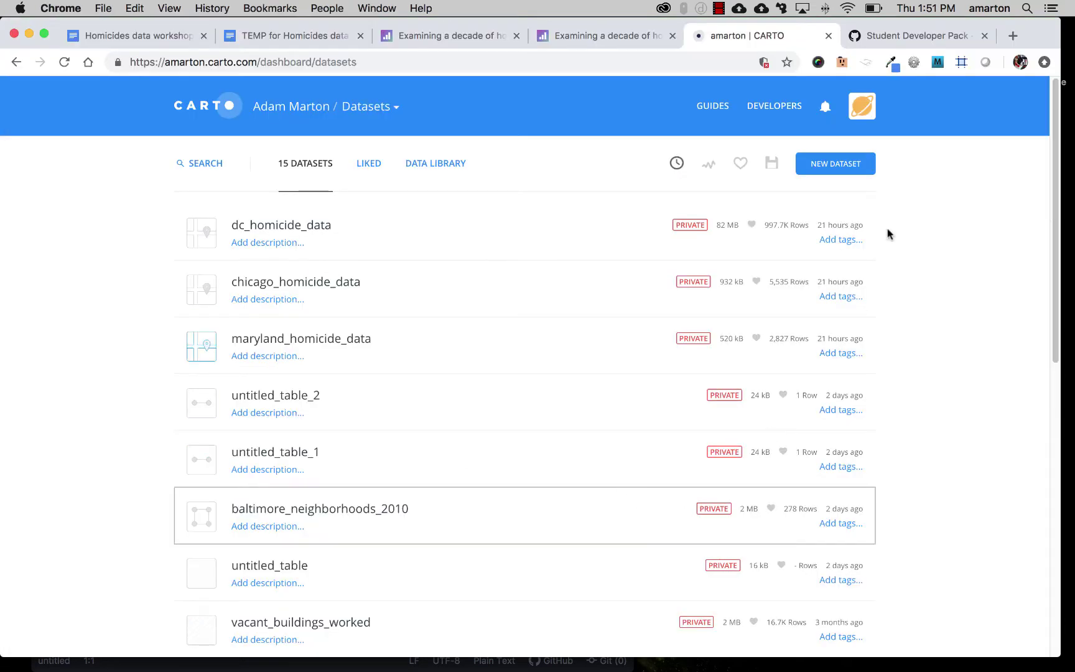
click(863, 164)
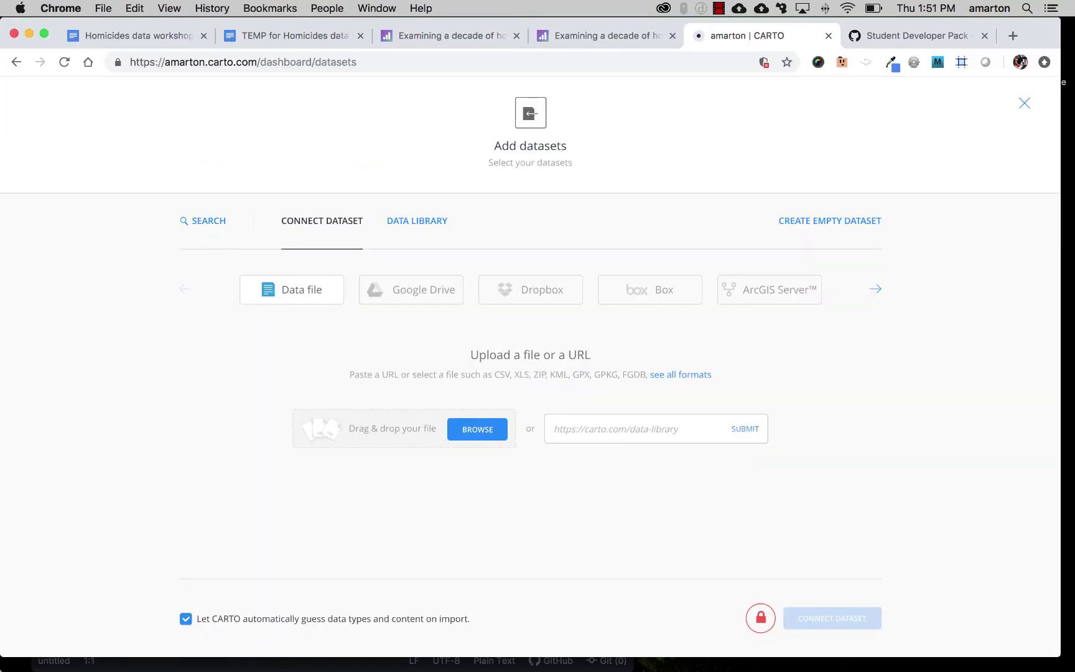
click(44, 650)
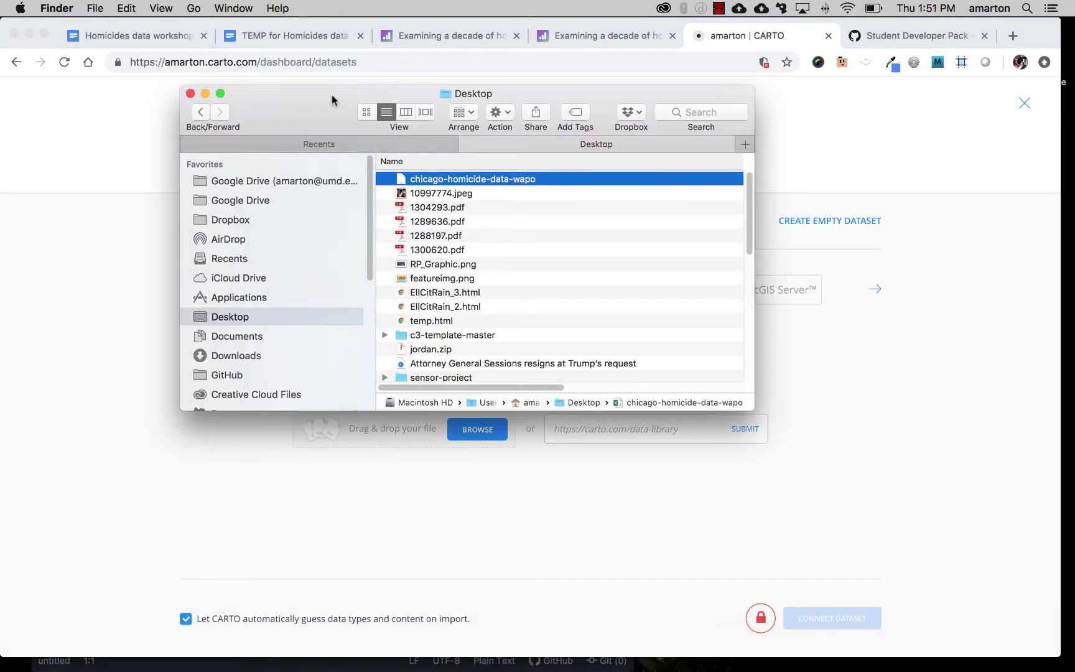
drag(312, 105, 724, 44)
drag(856, 118, 418, 417)
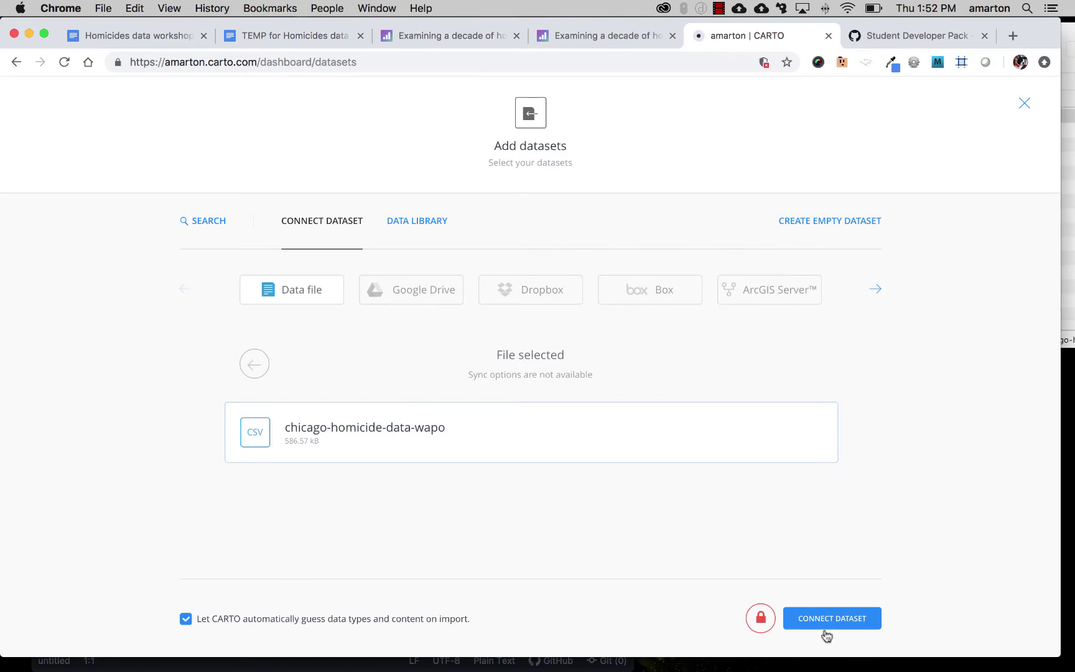
- Connect the selected chicago-homicide-data-wapo file as a dataset and create a map from it
click(824, 625)
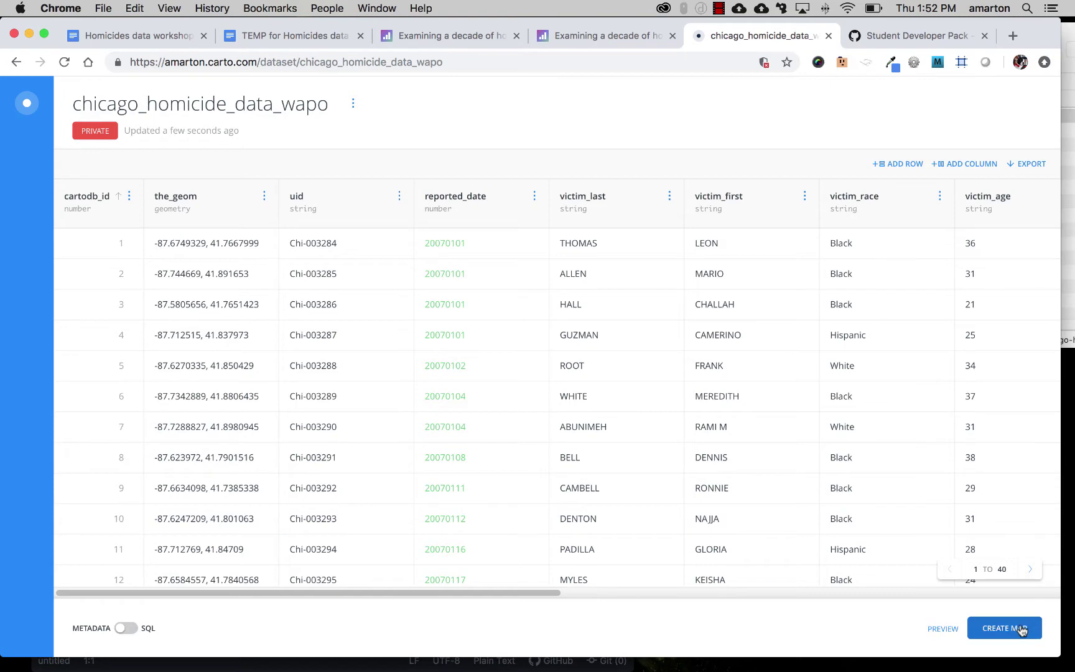
click(1021, 630)
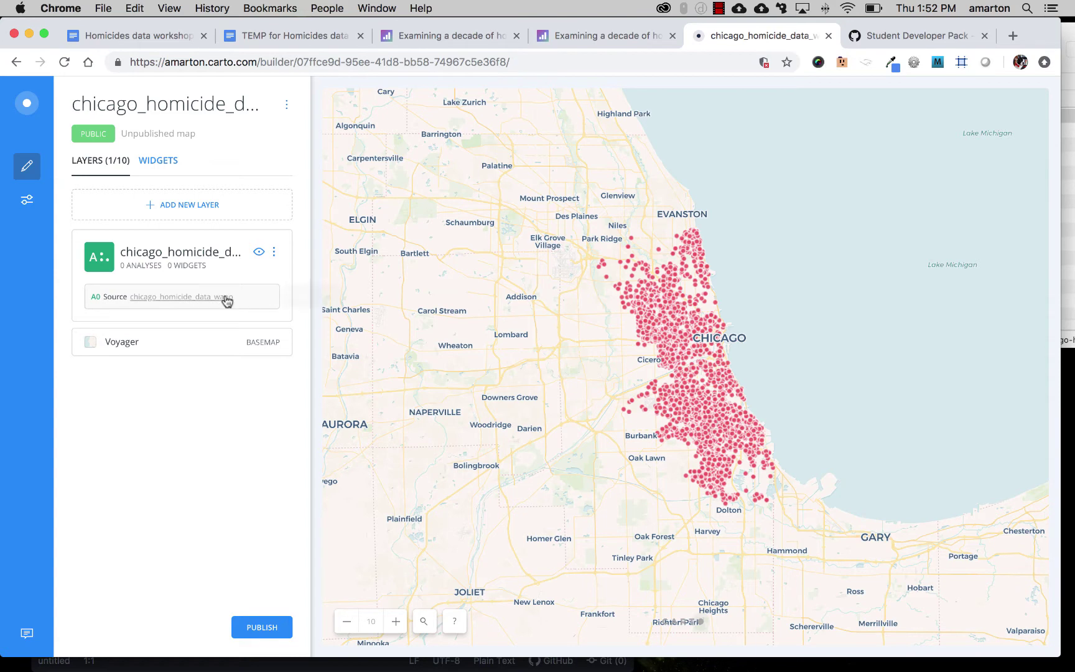
- Give the homicide layer light-style click pop-ups that show all of the data fields
click(214, 252)
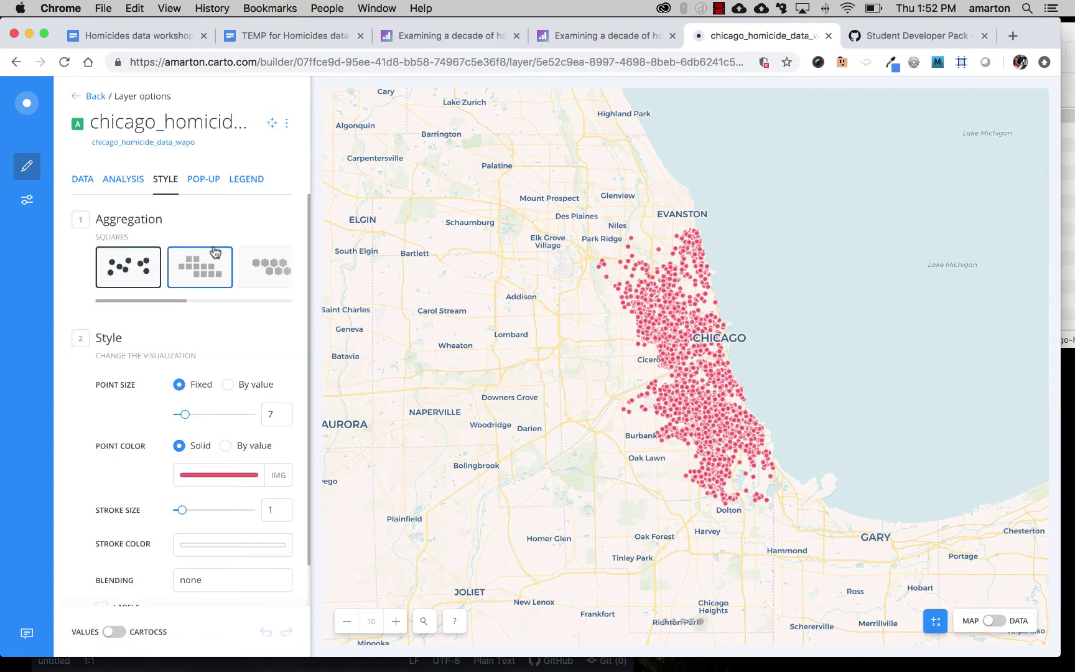
click(209, 181)
click(216, 305)
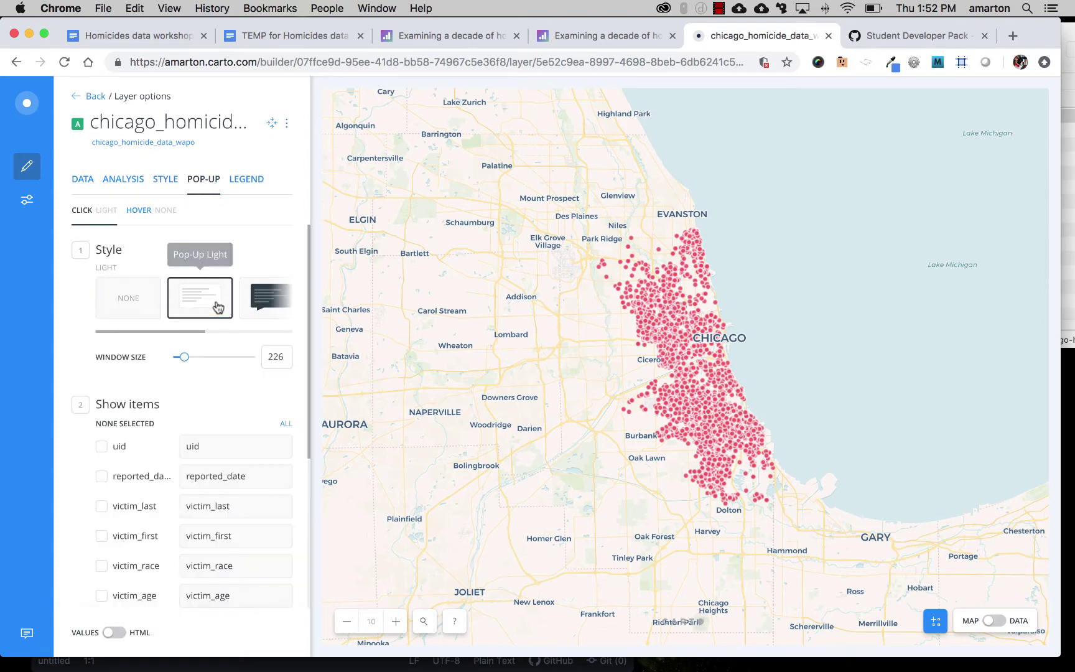
click(285, 428)
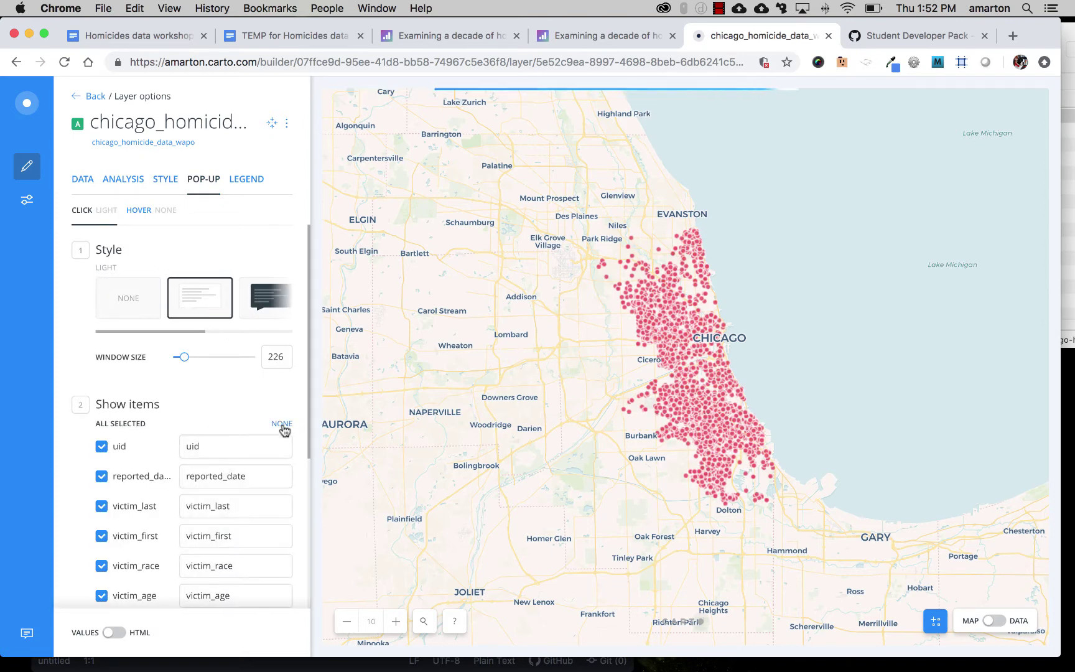
- Check the pop-up of a homicide point in northwest Chicago, read through its fields and close it
click(661, 299)
scroll(730, 210, down, 10)
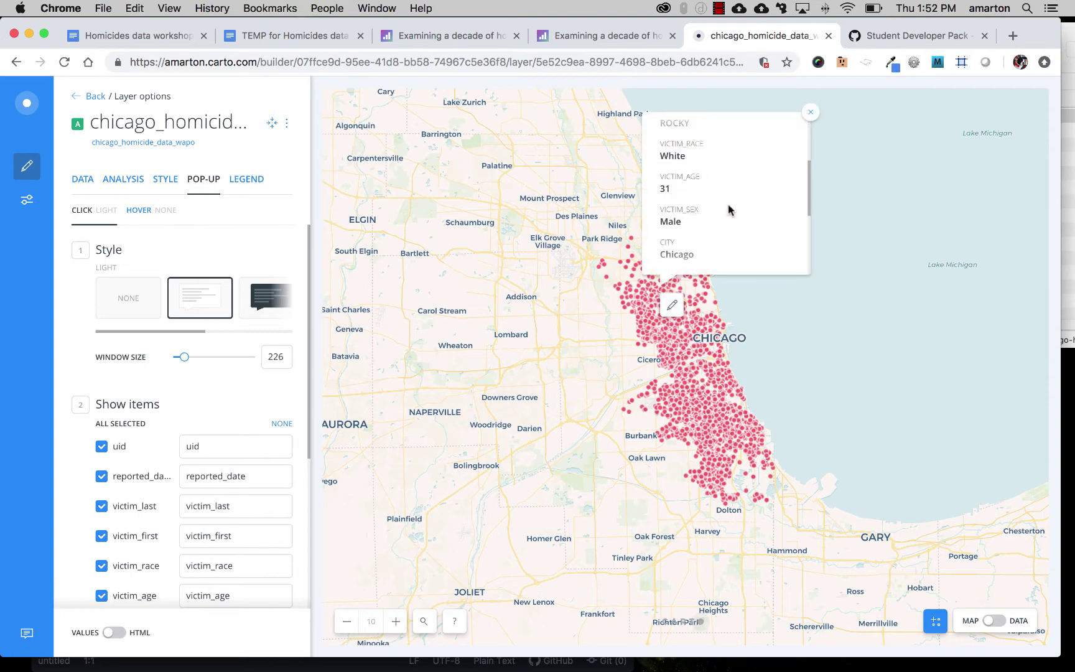
scroll(729, 209, up, 10)
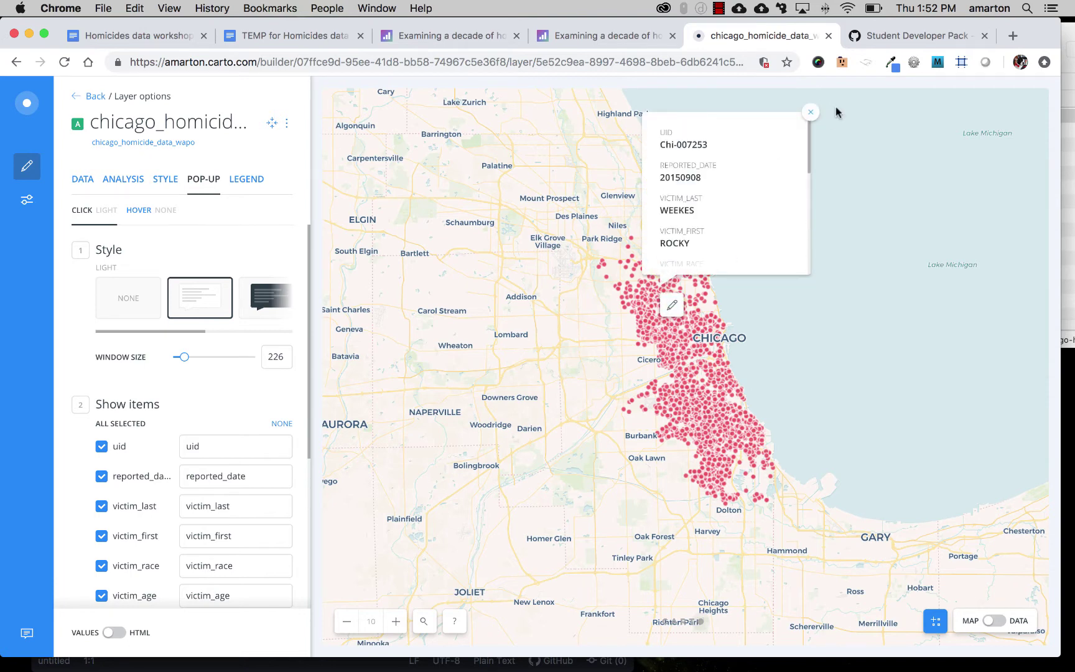
click(810, 113)
- Review the list of fields shown in the pop-up and change the pop-up style to dark
scroll(158, 498, down, 3)
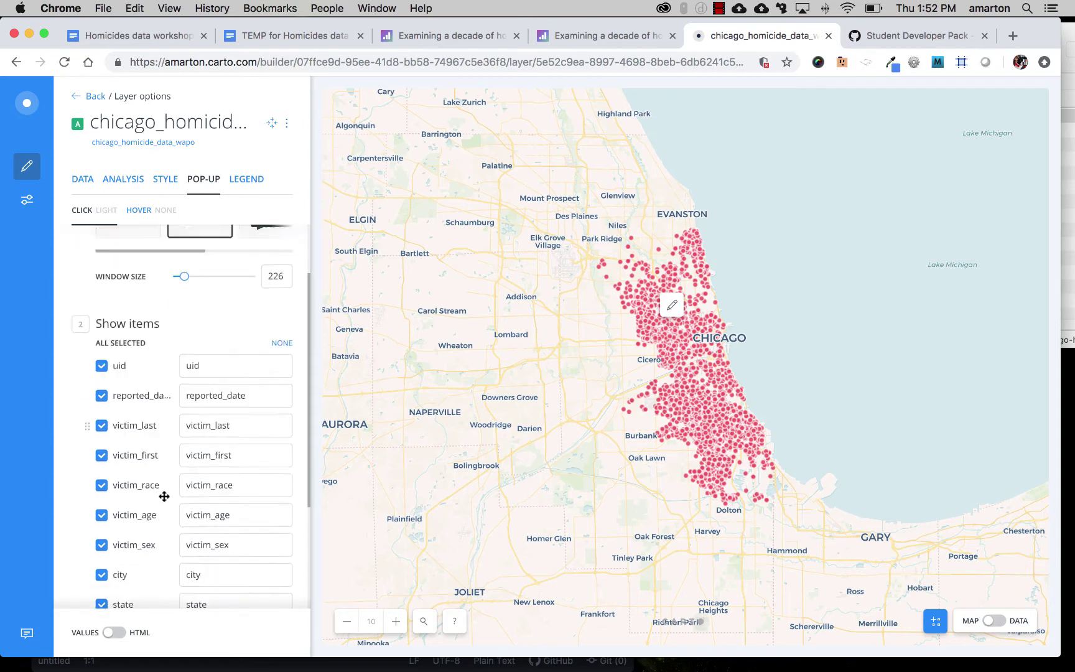
scroll(161, 497, up, 3)
click(269, 300)
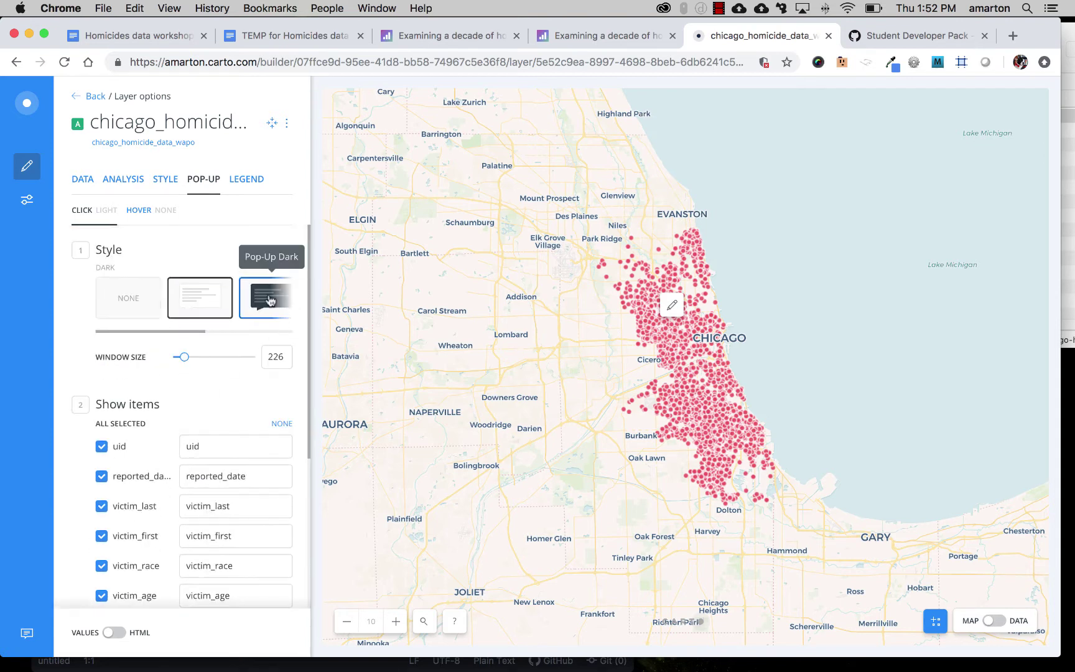
- Try out different solid colors for the layer's points, ending on a bright green
click(174, 179)
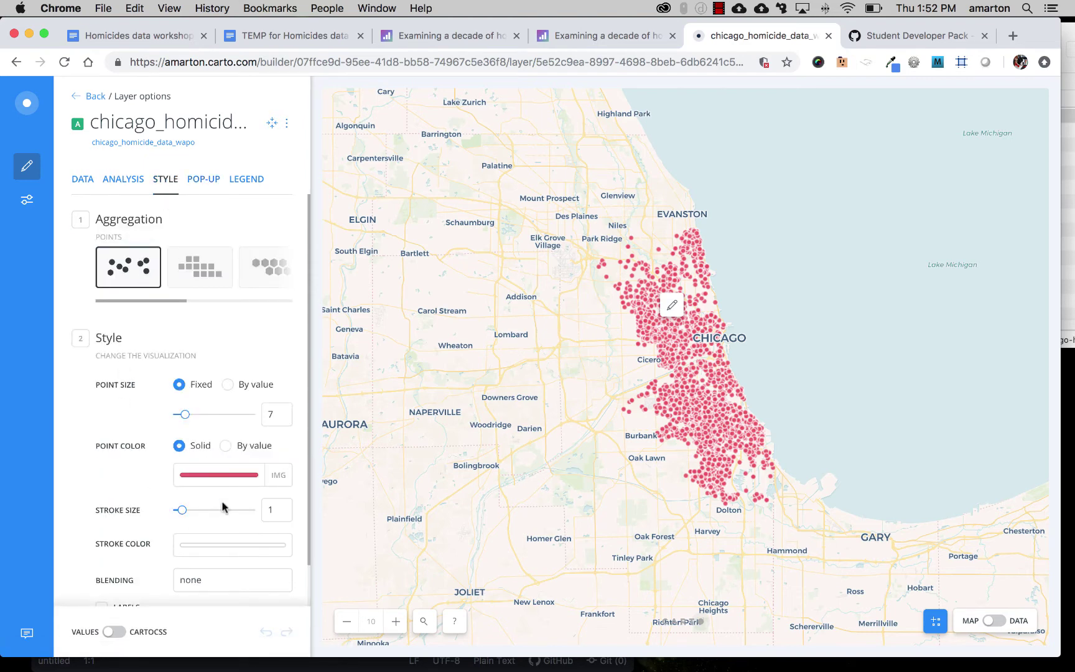
click(228, 476)
click(283, 328)
click(273, 330)
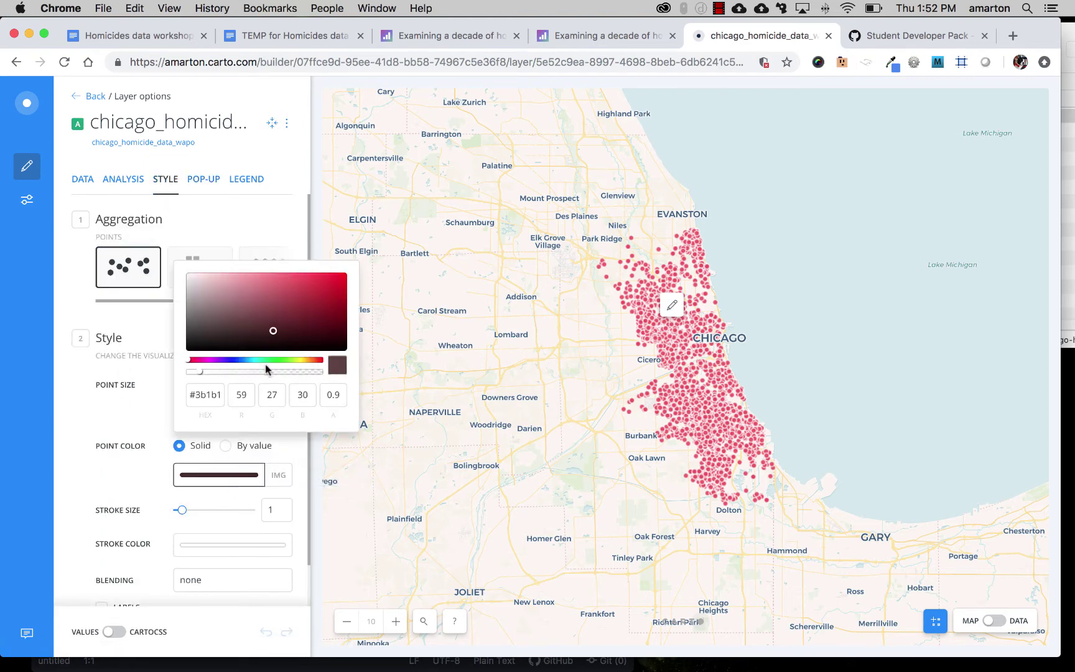
click(268, 359)
click(236, 307)
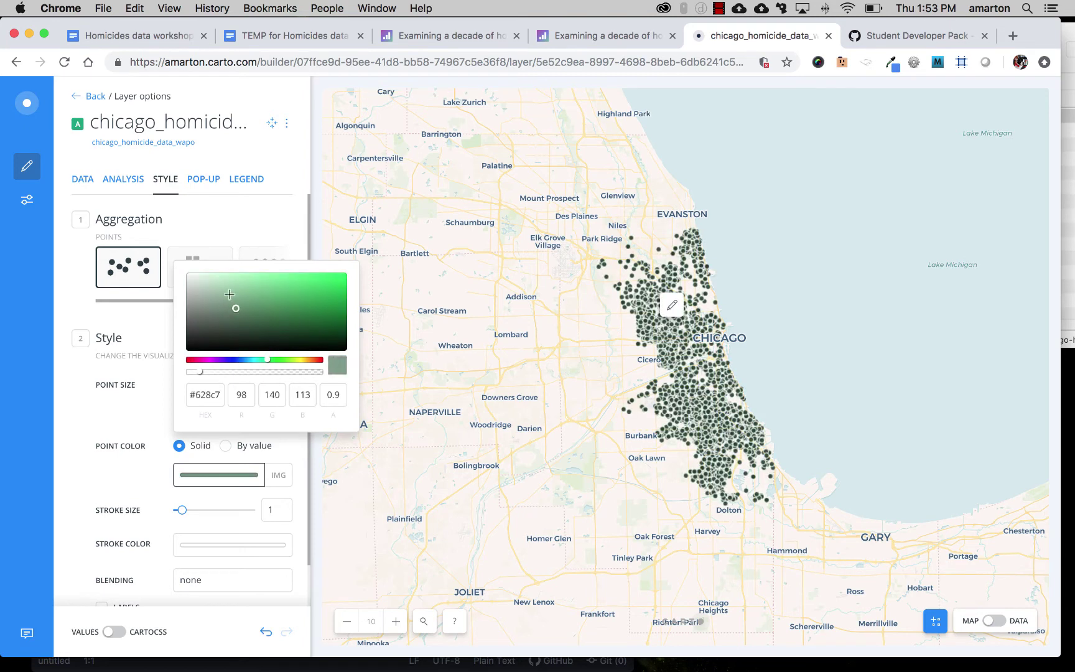
click(336, 287)
click(64, 487)
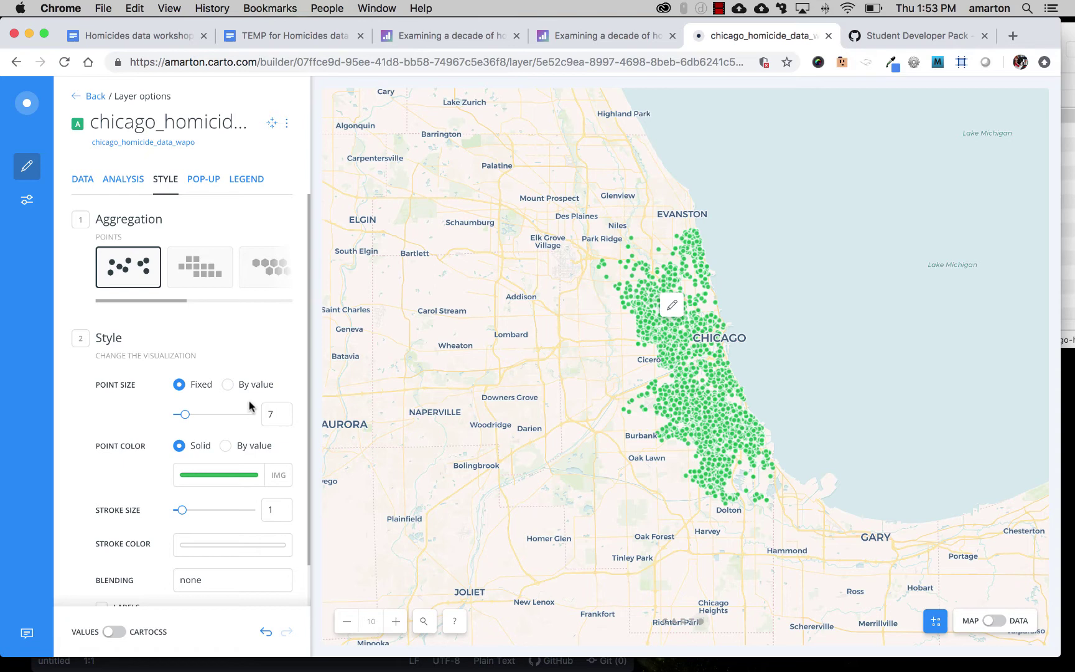
- Try the squares, hexbins and animated aggregations on the homicide layer, then return it to plain points
click(197, 282)
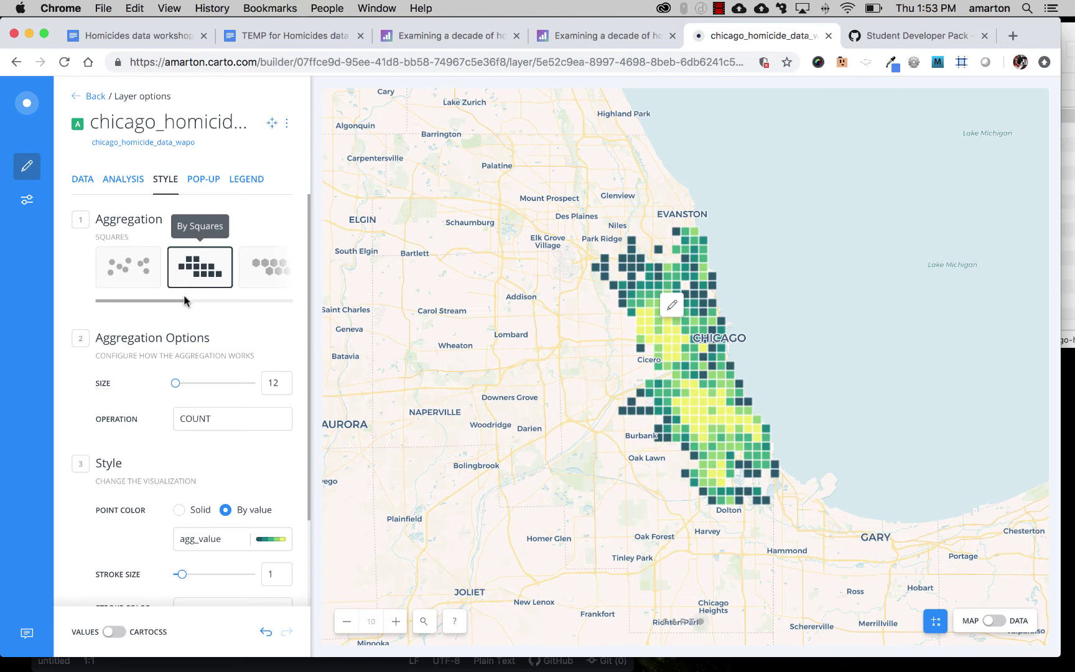
drag(176, 299, 206, 302)
click(212, 269)
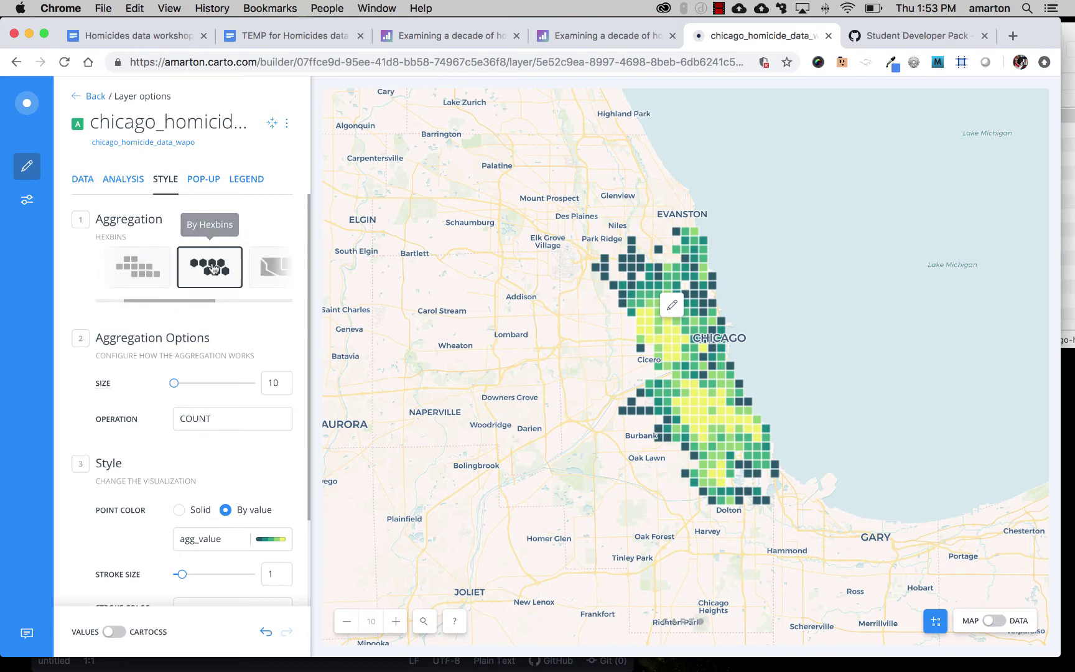
click(269, 269)
drag(207, 302, 287, 302)
click(191, 278)
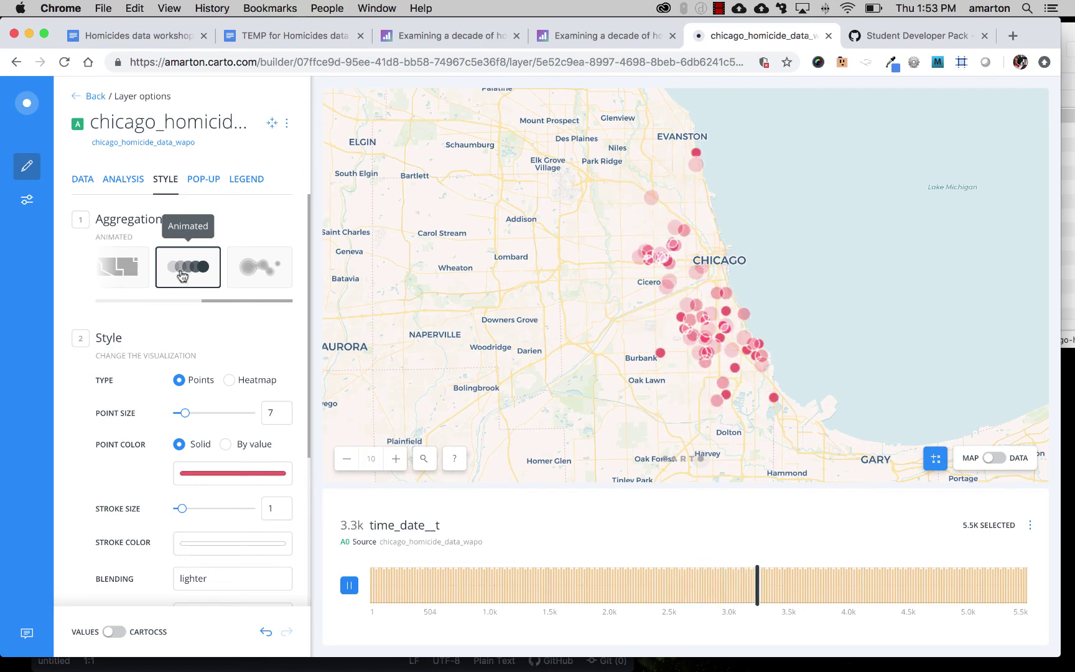
drag(204, 298, 100, 299)
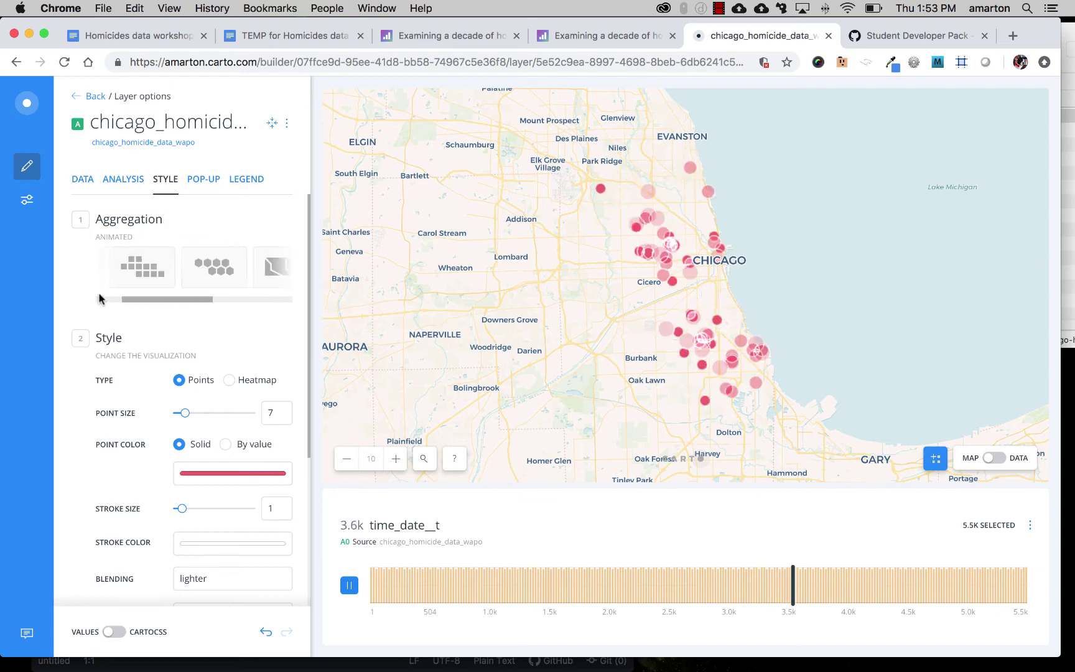
click(110, 281)
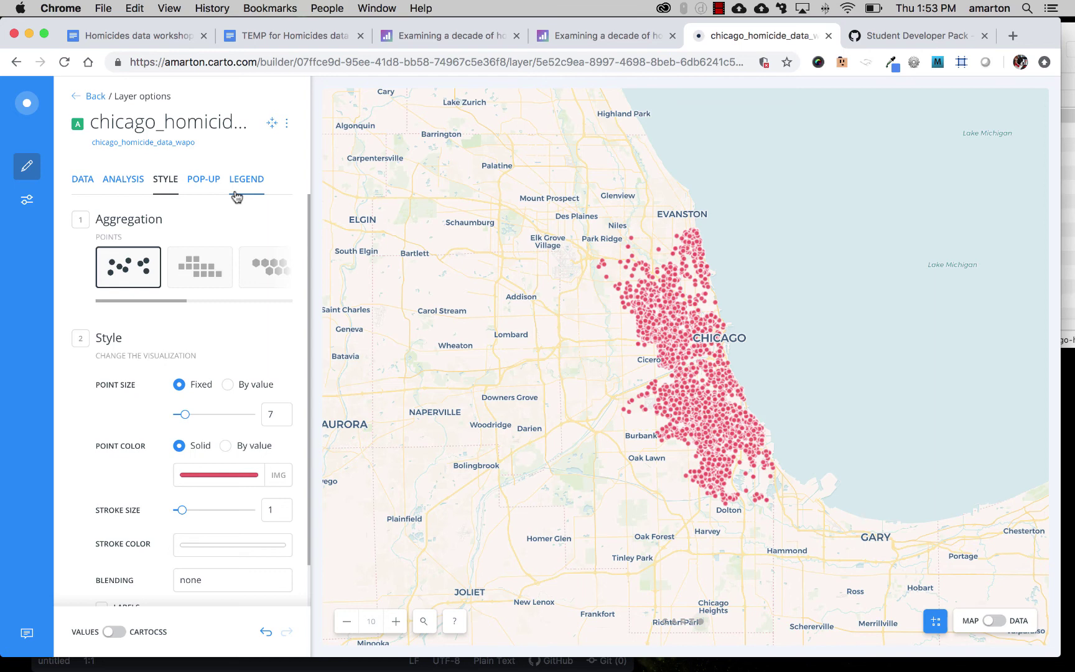
- Look over the layer's data fields, leave the layer options and publish the chicago_homicide_data_wapo map
click(90, 184)
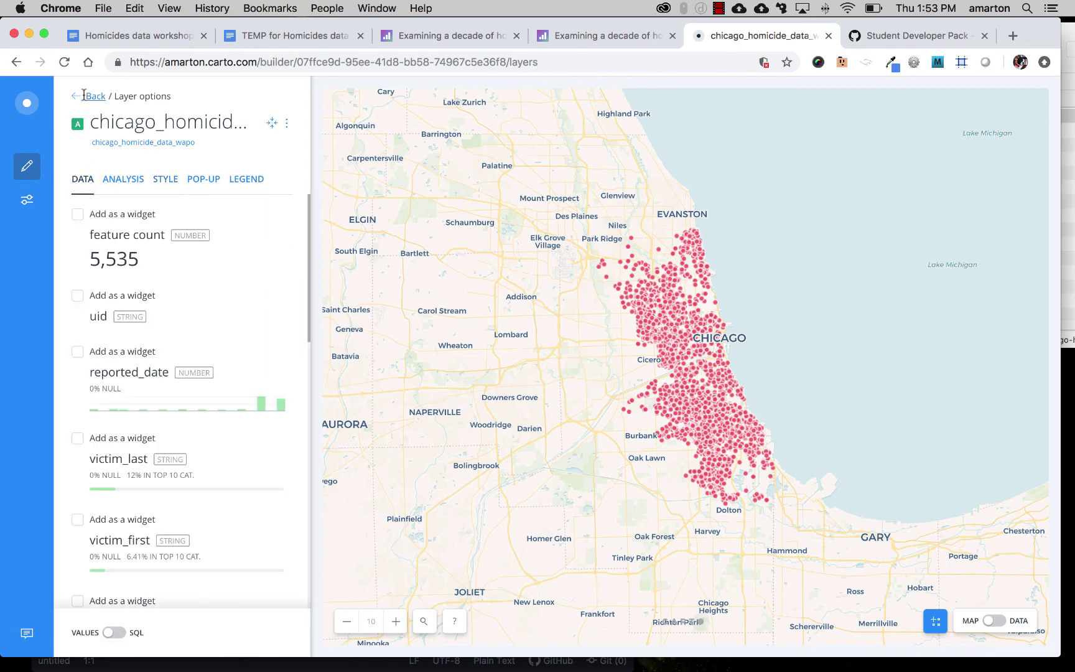
click(82, 96)
click(282, 633)
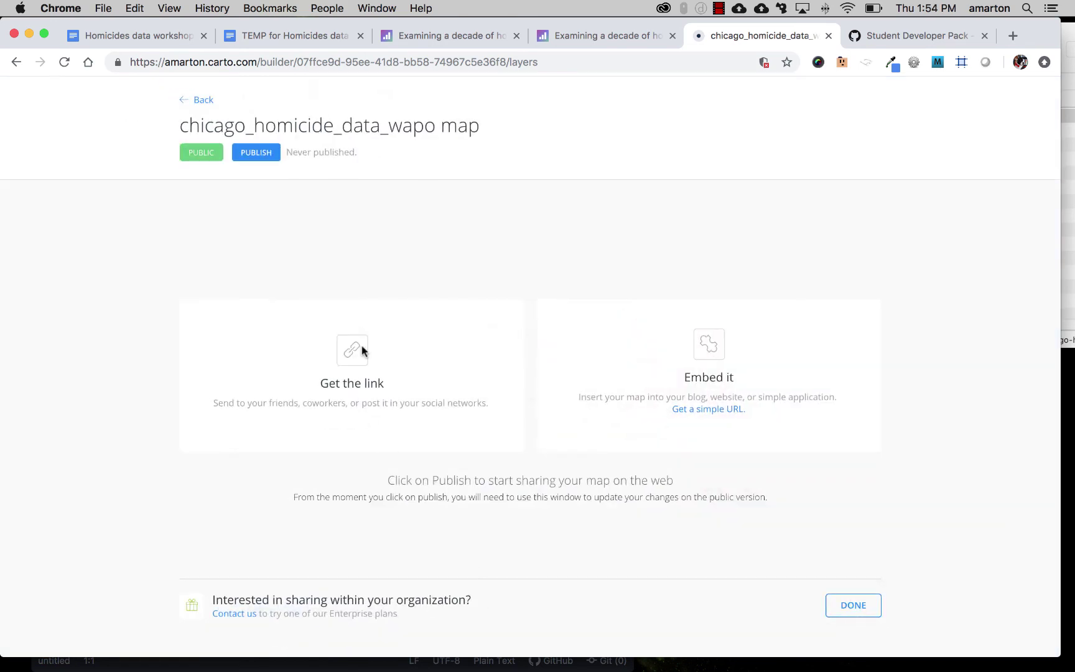
click(260, 157)
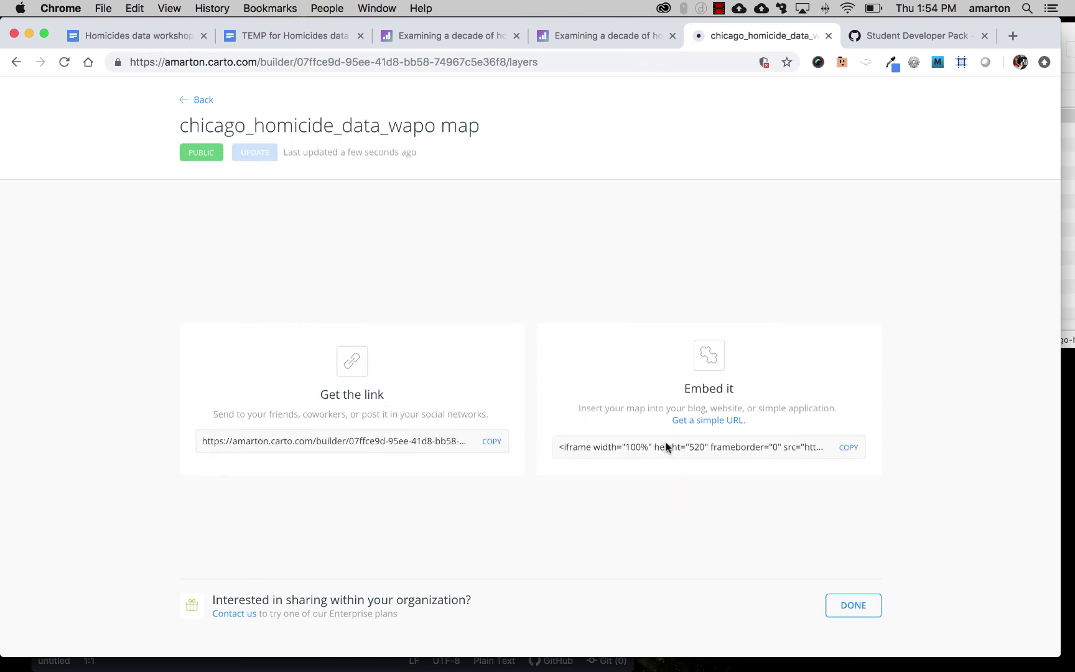
- Copy the published map's share link and open it in a new browser tab
click(492, 443)
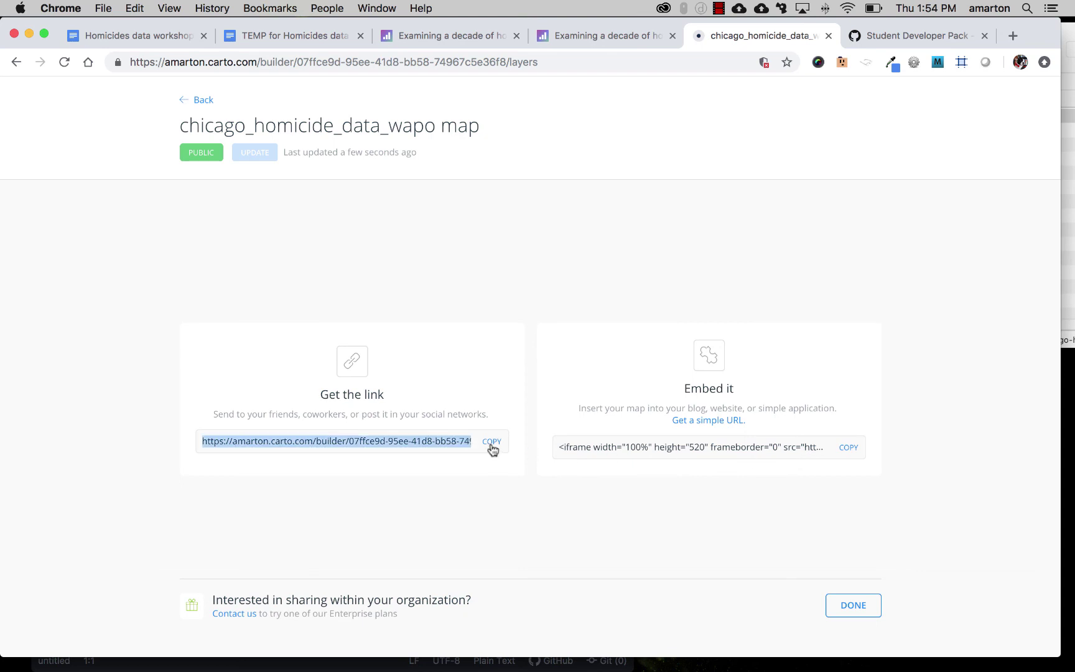
click(1013, 35)
text(https://amarton.carto.com/builder/07ffce9d-95ee-41d8-bb58-74967c5e36f8/embed)
key(Return)
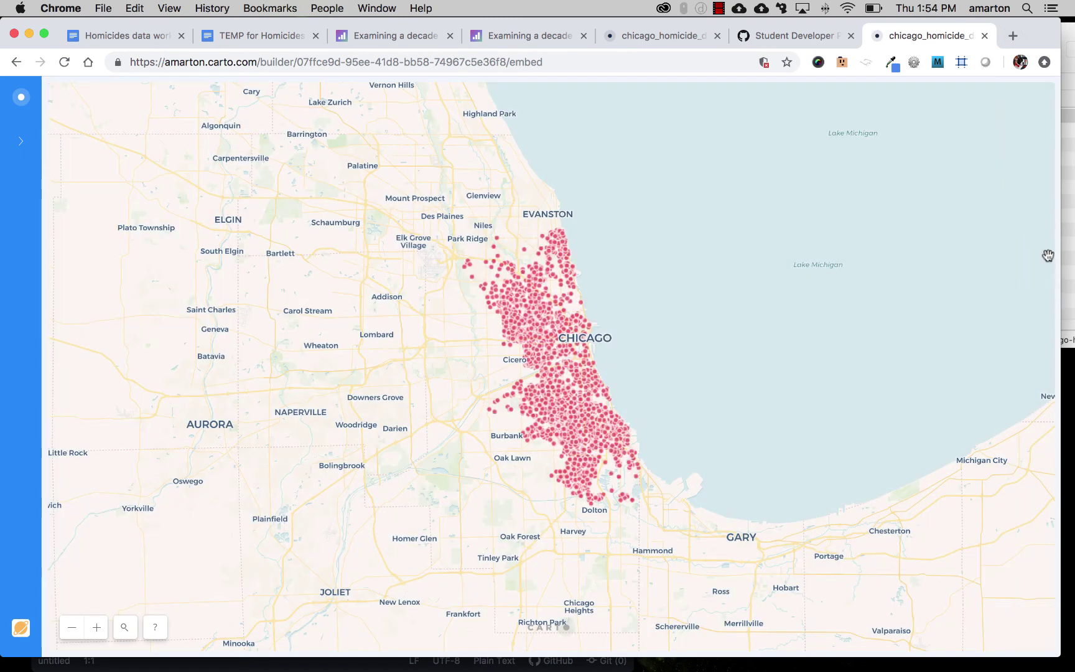
- Zoom and pan the published map to examine the homicide points around Chicago and Cicero
click(97, 628)
click(96, 628)
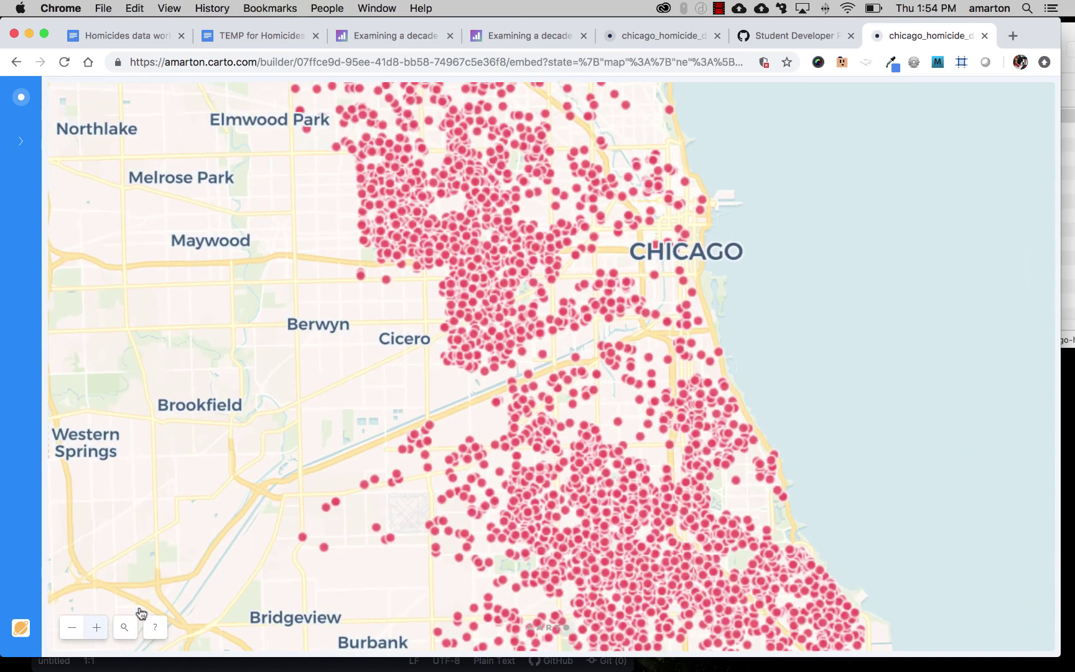
drag(334, 389, 227, 393)
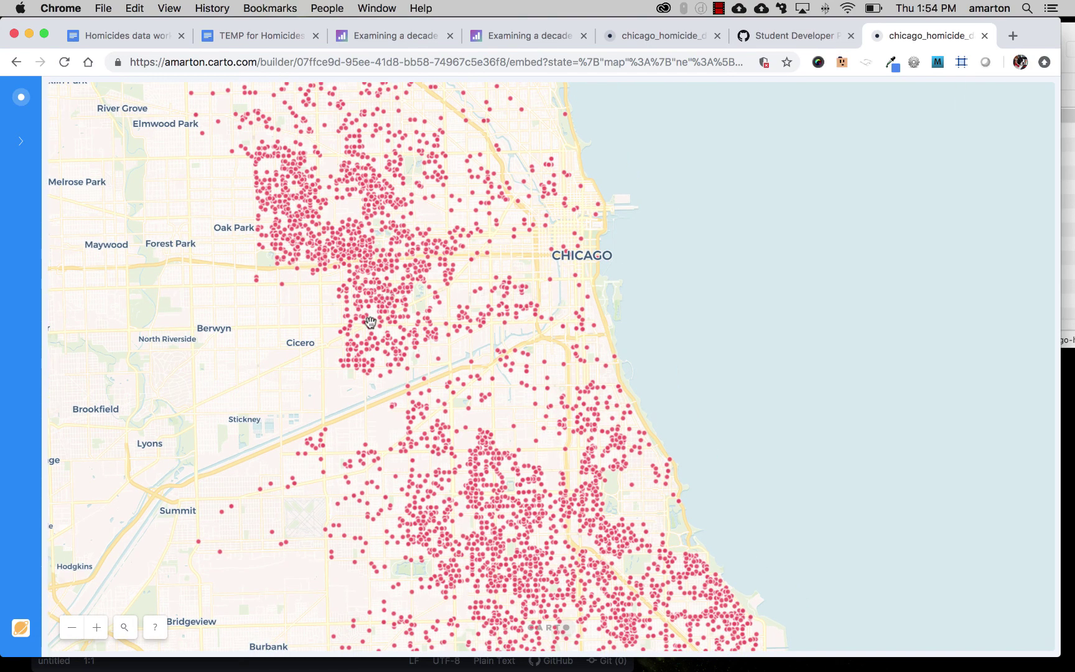
scroll(371, 322, up, 2)
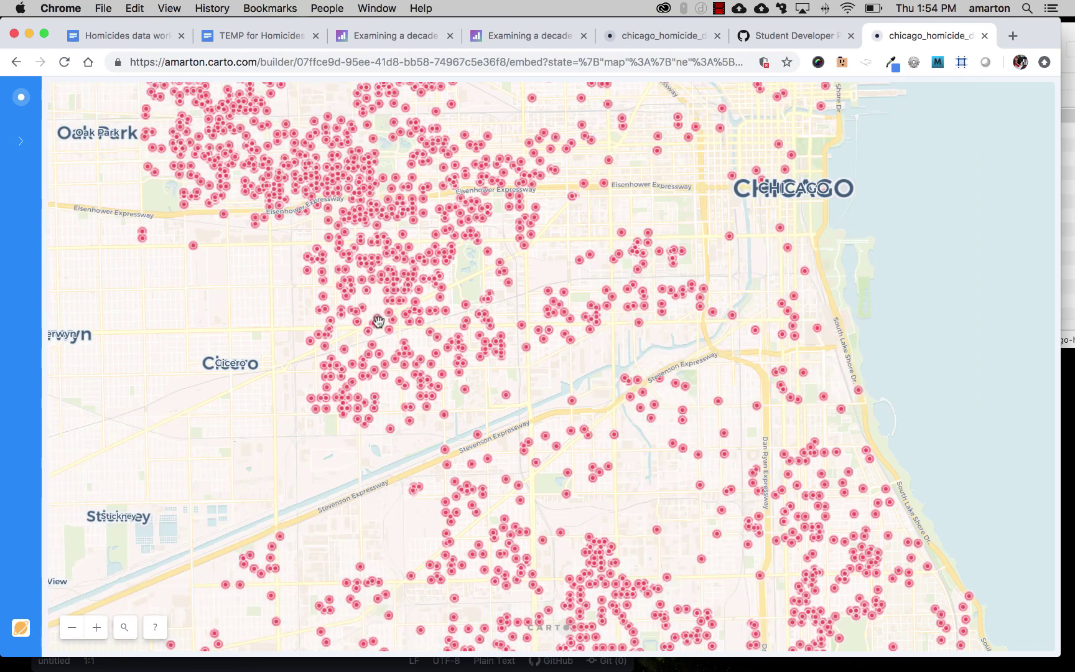